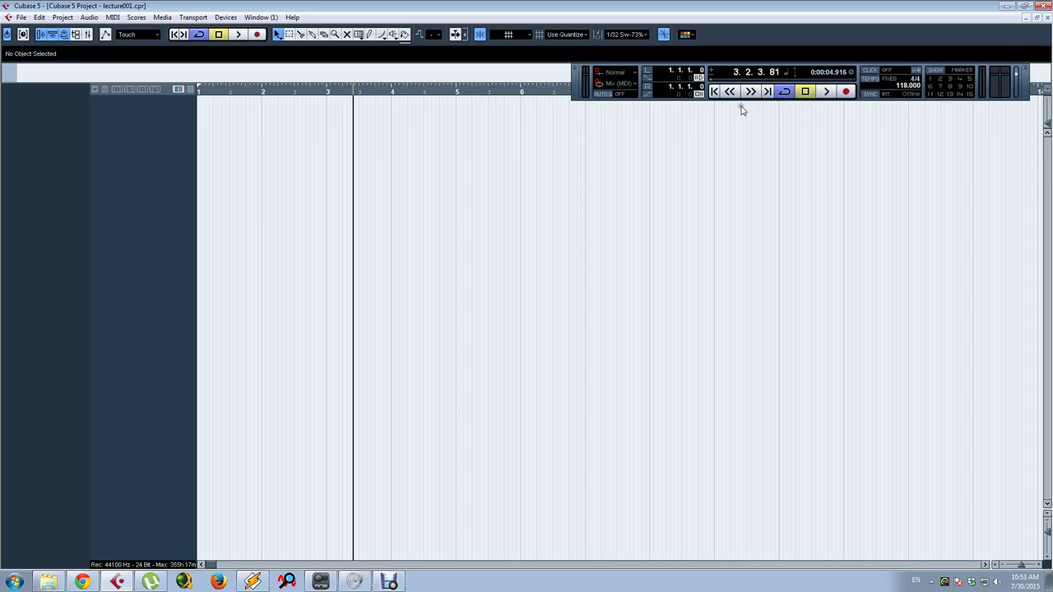
# Set the loop locators to span from bar 1 to bar 5 of the timeline
pyautogui.click(785, 91)
pyautogui.click(784, 91)
pyautogui.click(785, 91)
pyautogui.click(785, 92)
pyautogui.moveTo(203, 92); pyautogui.dragTo(394, 118)
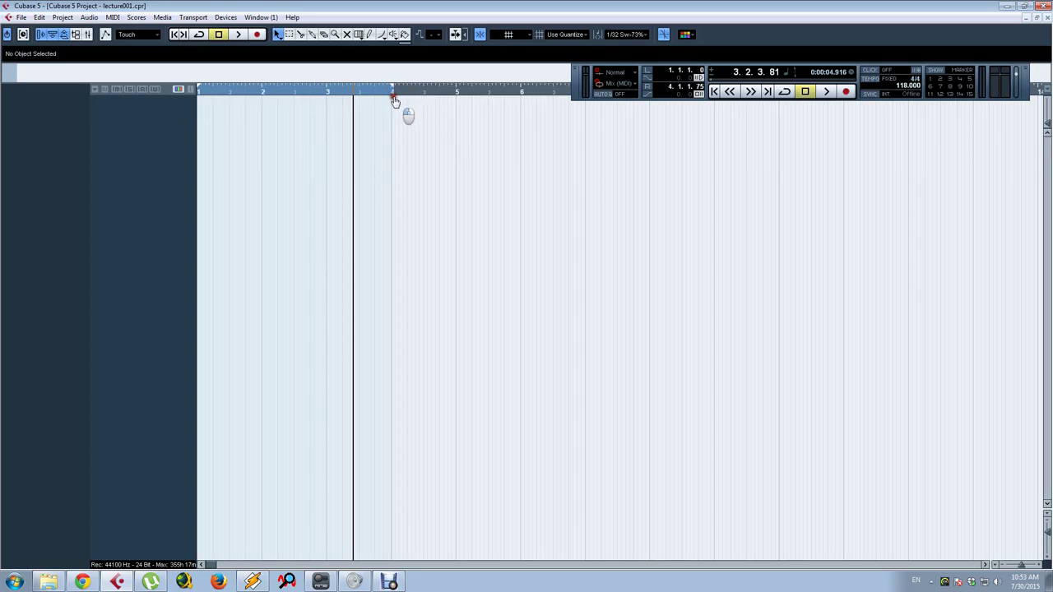
pyautogui.moveTo(394, 100); pyautogui.dragTo(452, 107)
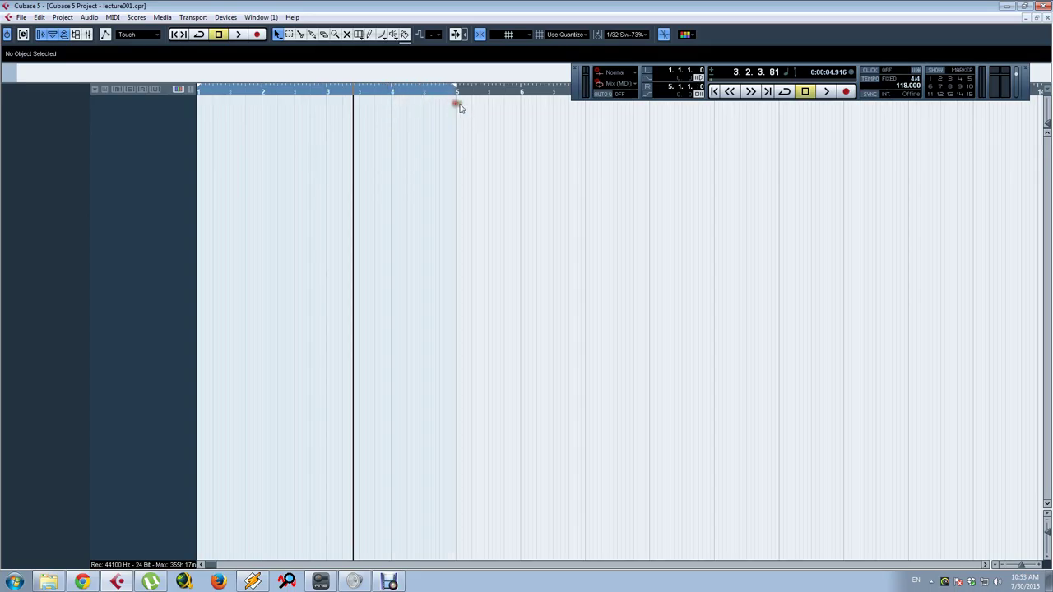
# Play the project, turn on cycle playback, and restart from the project beginning before stopping
pyautogui.click(824, 92)
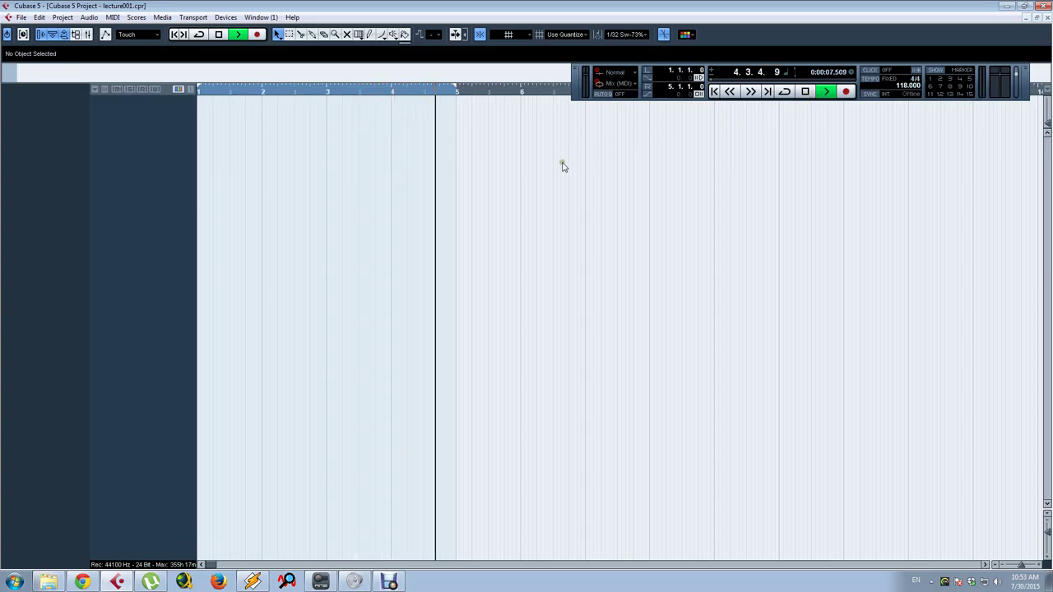
pyautogui.click(786, 93)
pyautogui.click(715, 92)
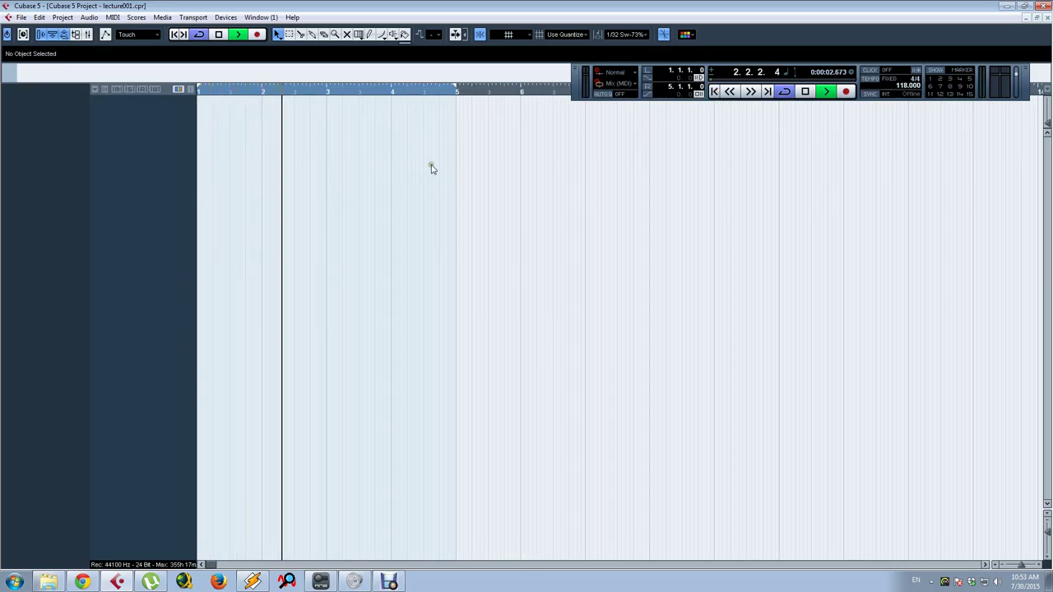
pyautogui.press('space')
# Shorten the loop range so it ends at bar 2, and return the cursor to the project start
pyautogui.moveTo(449, 99); pyautogui.dragTo(260, 123)
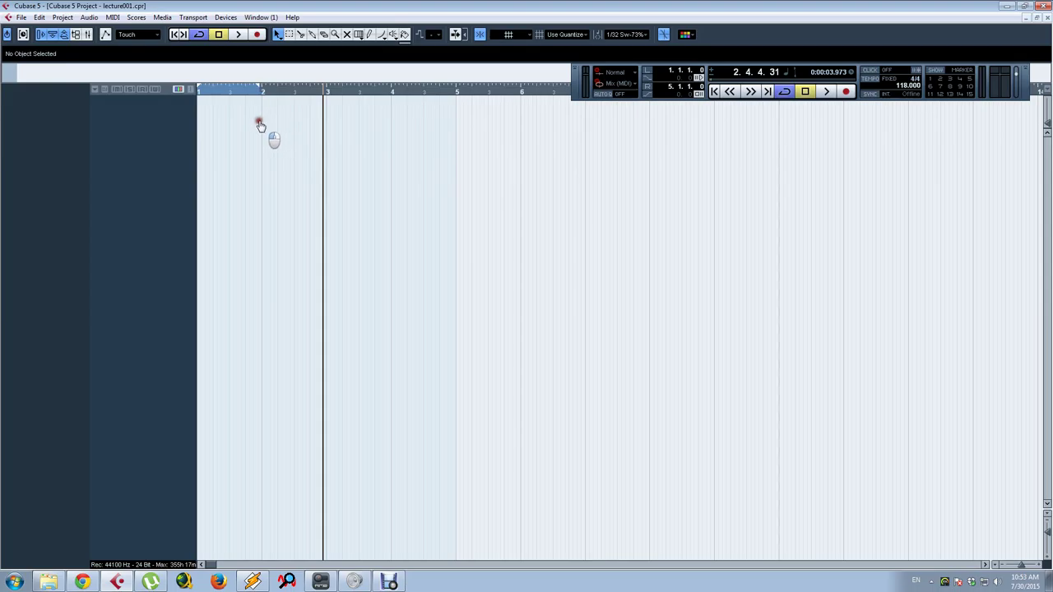
pyautogui.click(176, 36)
pyautogui.press('h')
pyautogui.press('h')
pyautogui.press('h')
pyautogui.press('h')
pyautogui.press('h')
pyautogui.press('h')
pyautogui.press('h')
pyautogui.press('h')
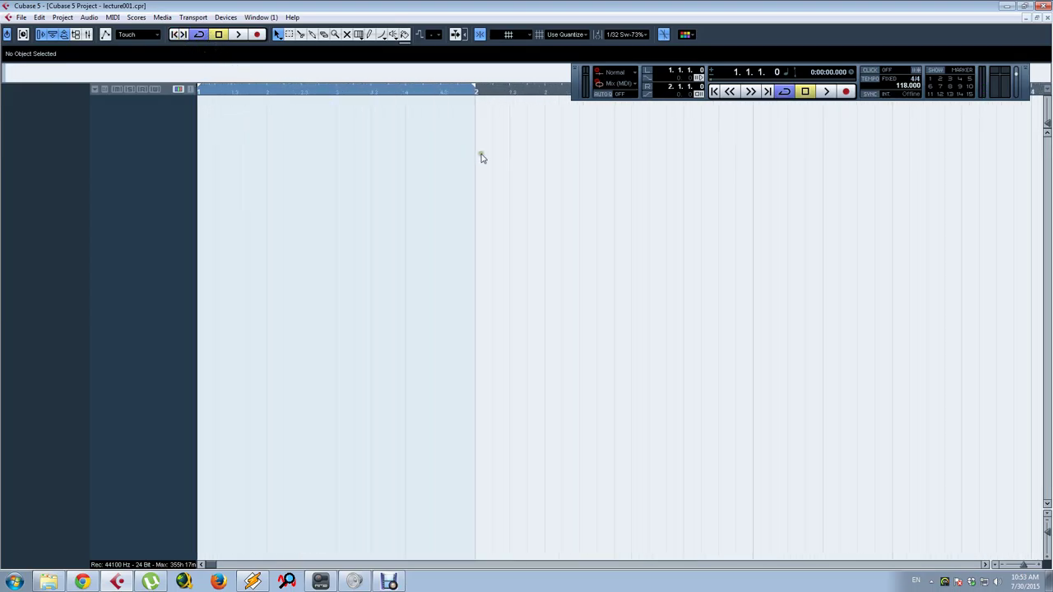
# Start an audio file import and browse to the D: drive
pyautogui.click(25, 17)
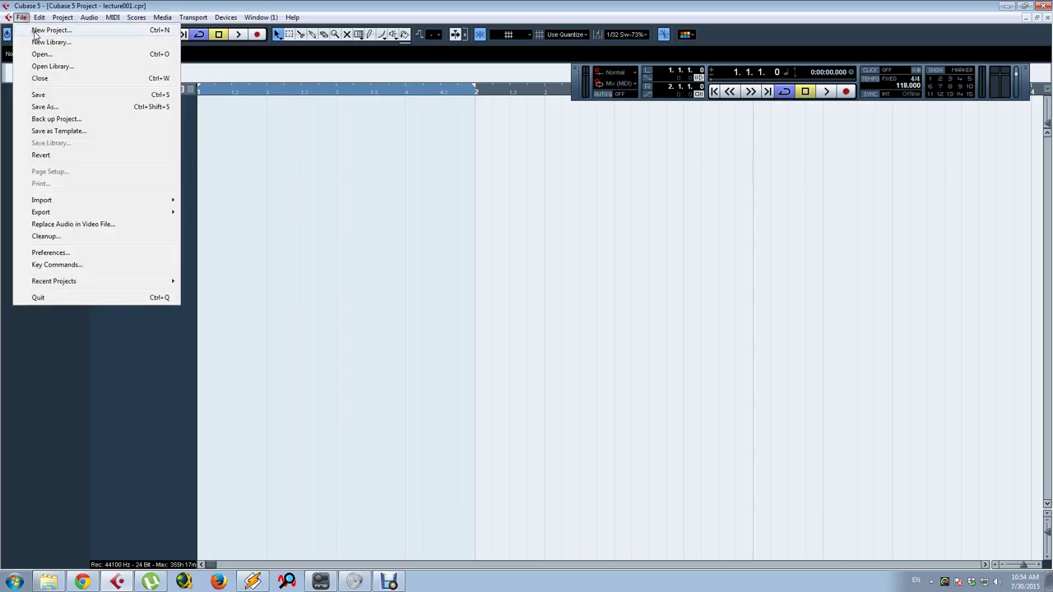
pyautogui.moveTo(127, 202)
pyautogui.click(200, 202)
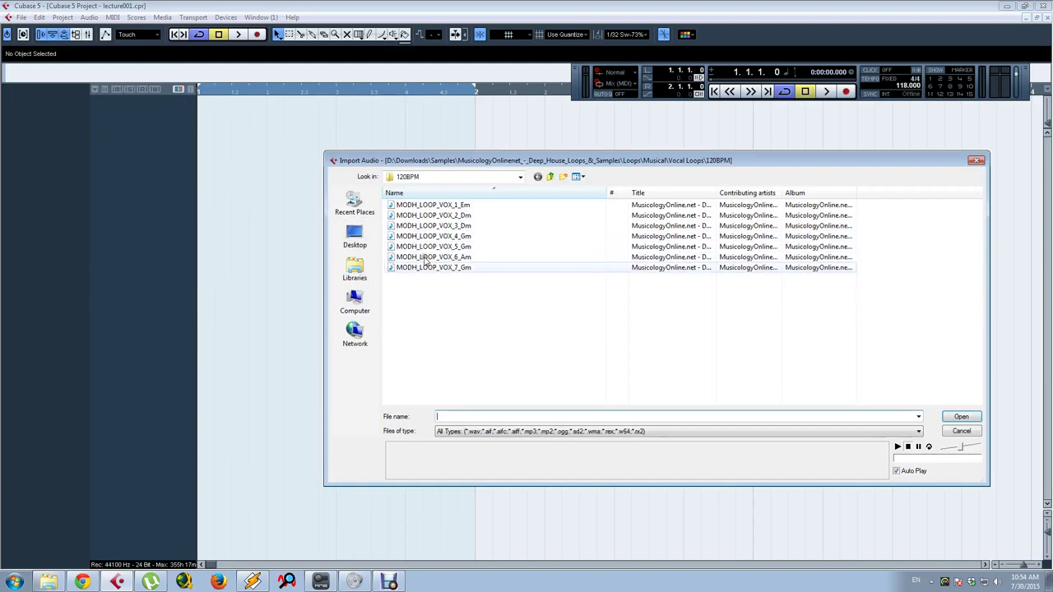
pyautogui.click(551, 176)
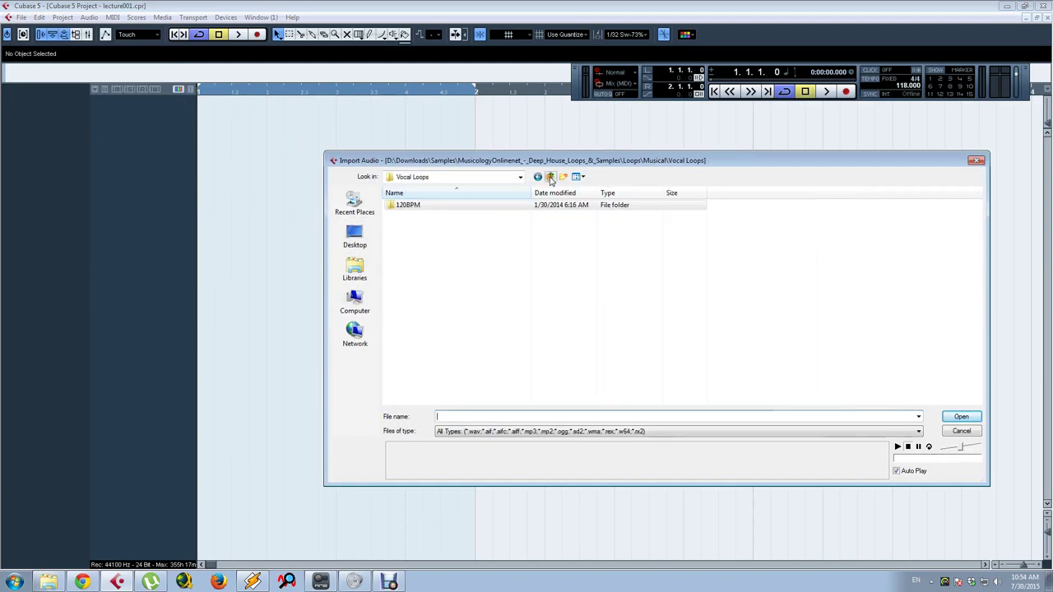
pyautogui.click(550, 177)
pyautogui.click(551, 176)
pyautogui.click(550, 176)
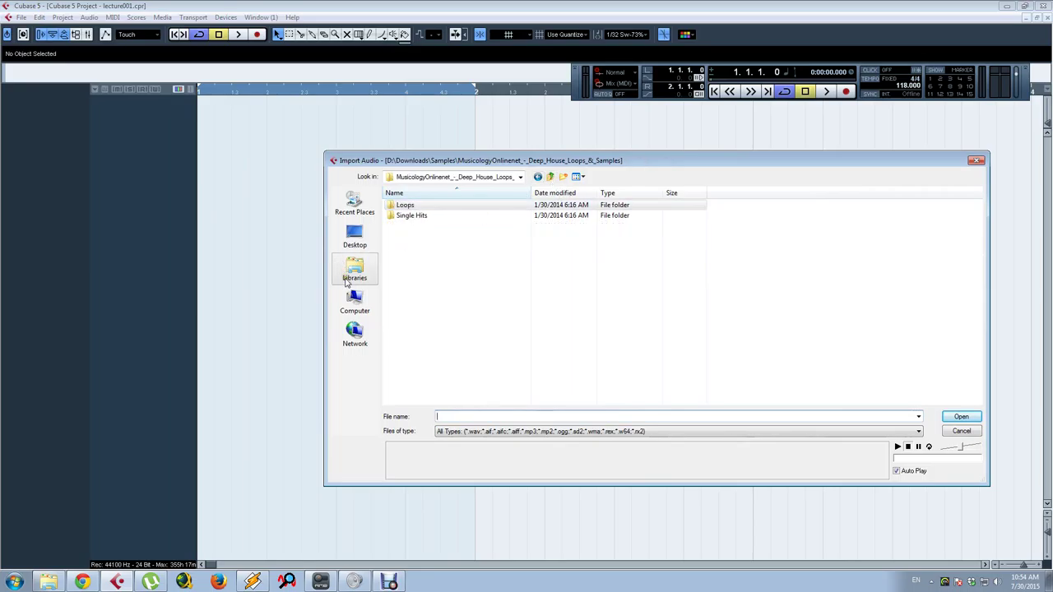
pyautogui.click(354, 302)
pyautogui.doubleClick(595, 209)
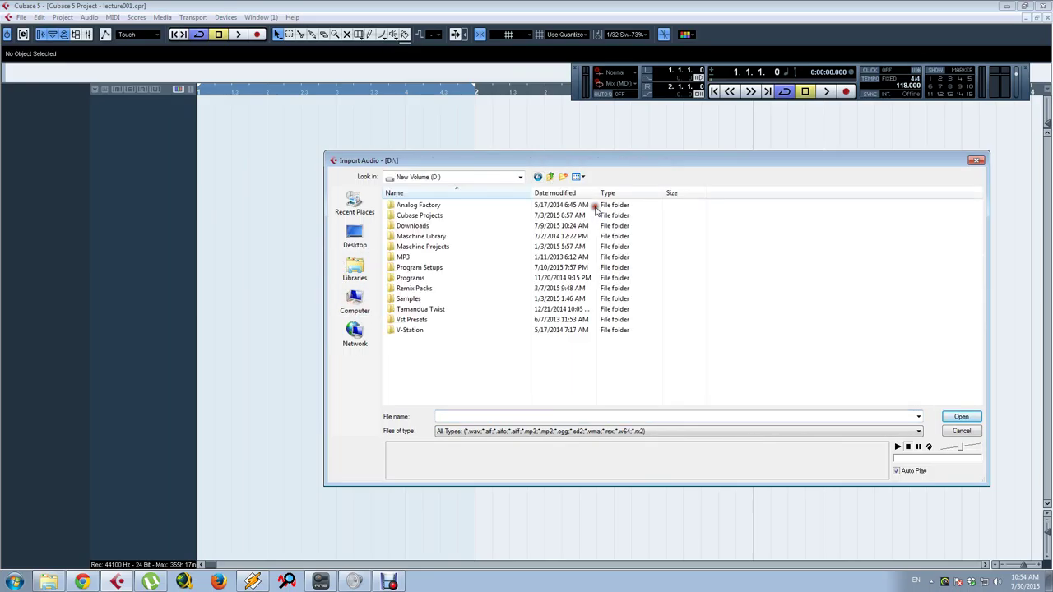
# Browse to Cubase Projects\5HiVeR\In Process\Hamza - Fresh (Tamandua Twist Remix)\Audio for the import
pyautogui.doubleClick(444, 214)
pyautogui.doubleClick(432, 205)
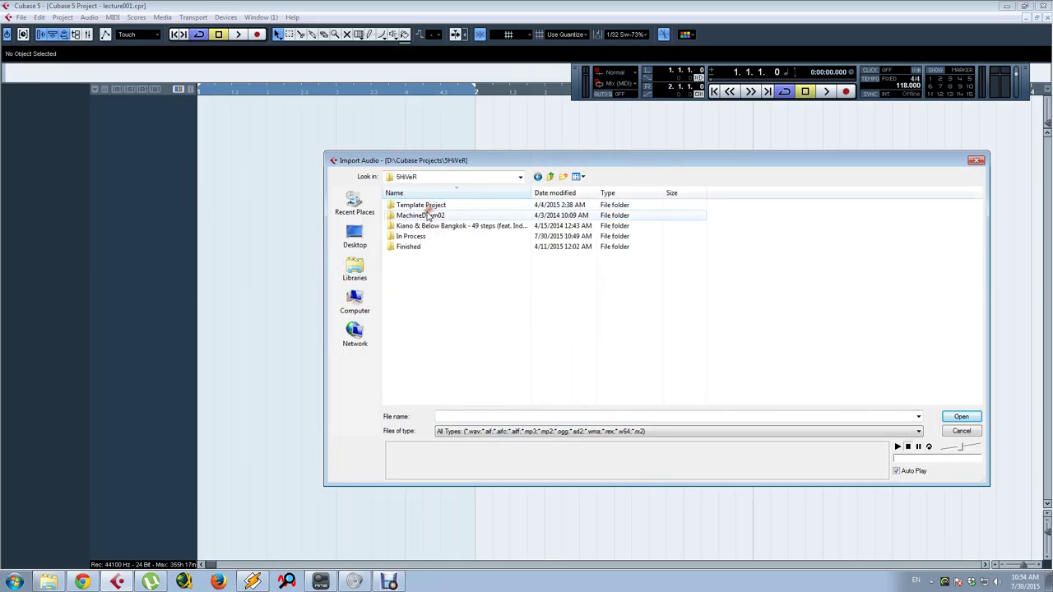
pyautogui.doubleClick(411, 236)
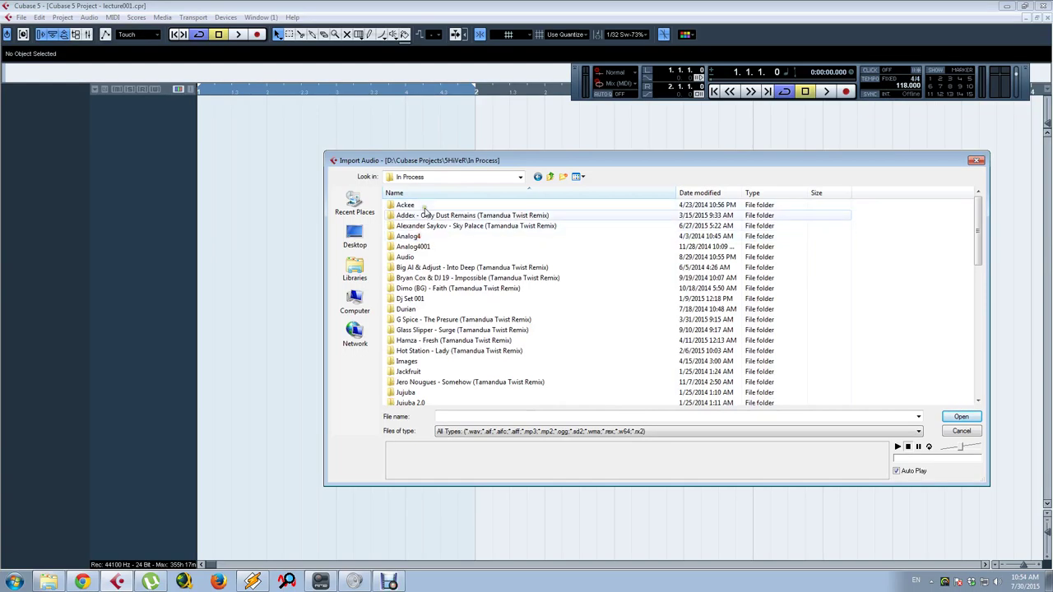
pyautogui.doubleClick(436, 340)
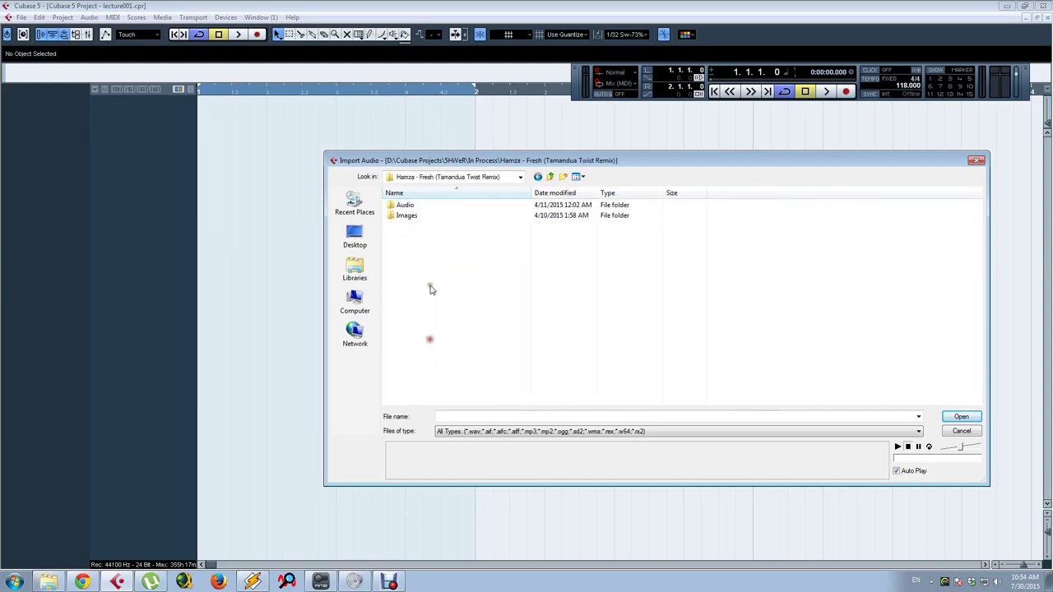
pyautogui.doubleClick(419, 207)
# Import the kick-01 sample, copying the file to the working directory
pyautogui.scroll(-2, 448, 301)
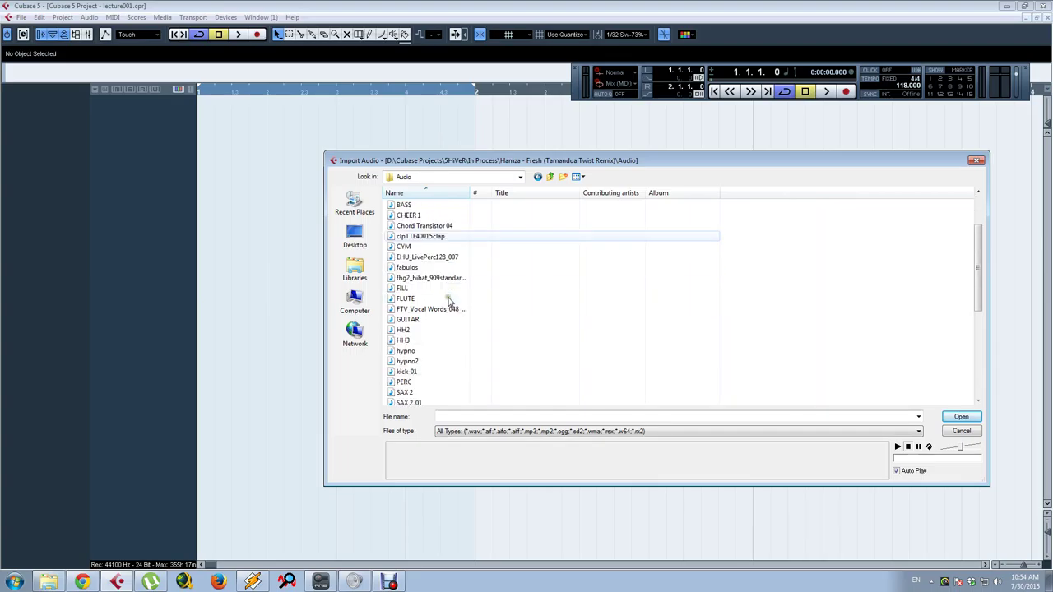
pyautogui.scroll(-2, 449, 301)
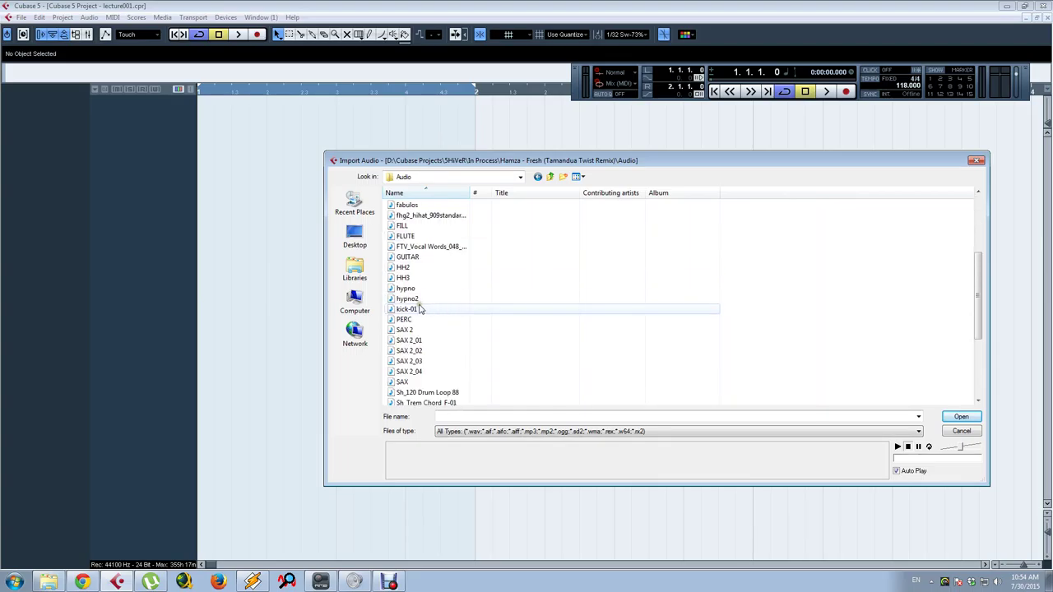
pyautogui.click(420, 308)
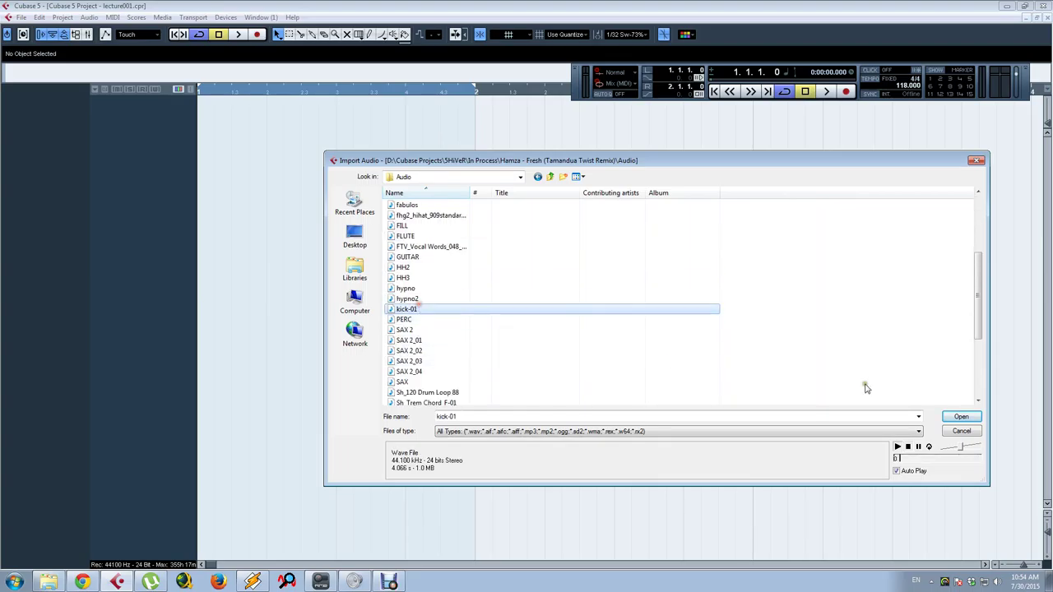
pyautogui.click(961, 417)
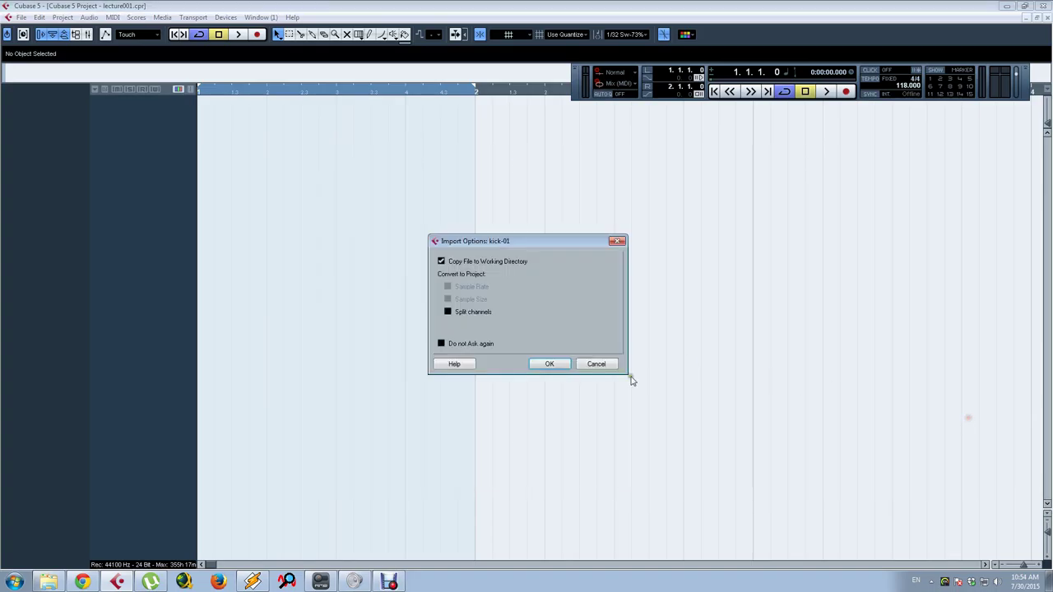
pyautogui.click(551, 363)
# Trim the end of the imported kick clip to a length of 0.0.3.75, just under one beat
pyautogui.moveTo(752, 165); pyautogui.dragTo(256, 145)
pyautogui.press('h')
pyautogui.press('h')
pyautogui.press('h')
pyautogui.press('h')
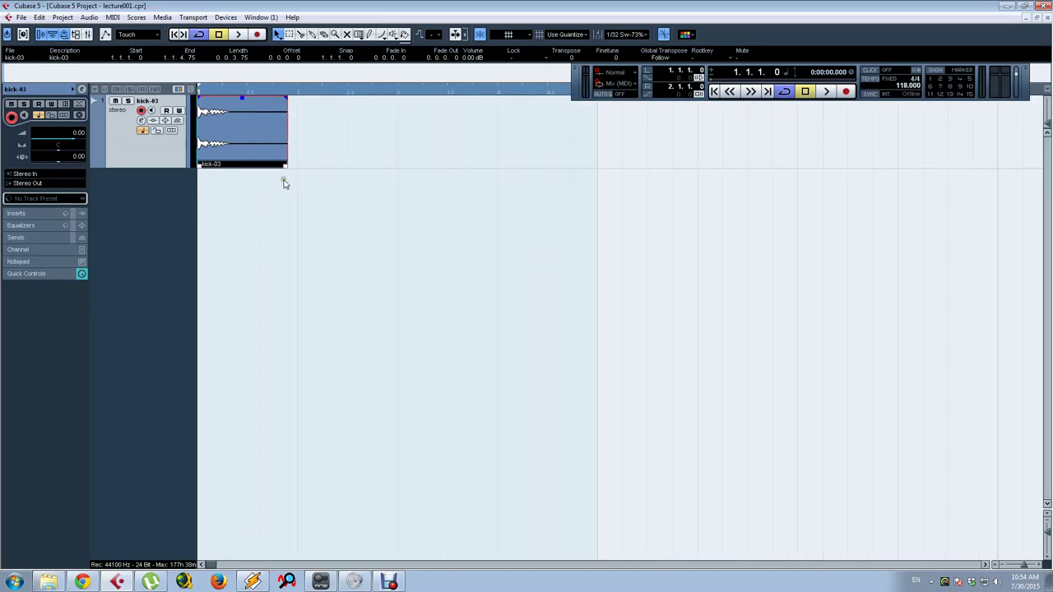
# Rename the kick sample's track as Kick
pyautogui.doubleClick(151, 100)
pyautogui.write('Kick')
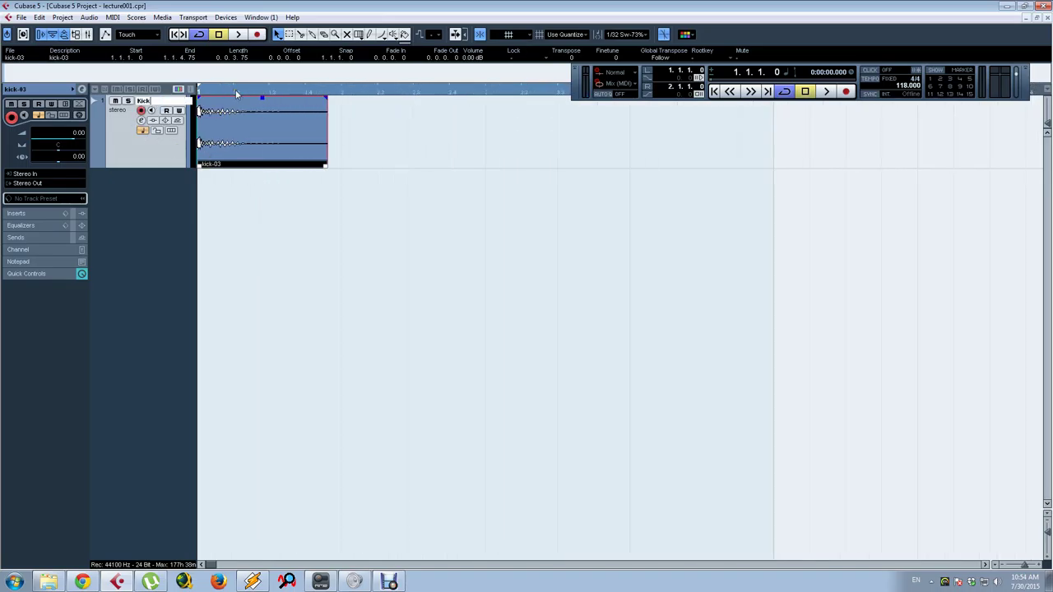
pyautogui.press('Return')
# Copy the kick clip onto beats 2, 3 and 4 of the first bar and play the loop
pyautogui.moveTo(269, 148); pyautogui.dragTo(677, 138)
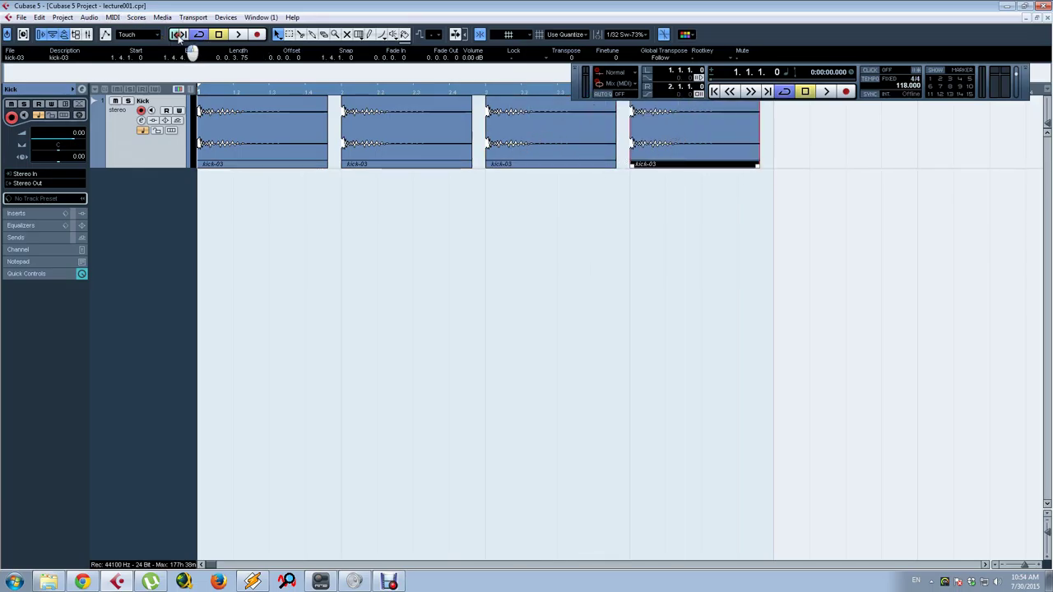
pyautogui.press('space')
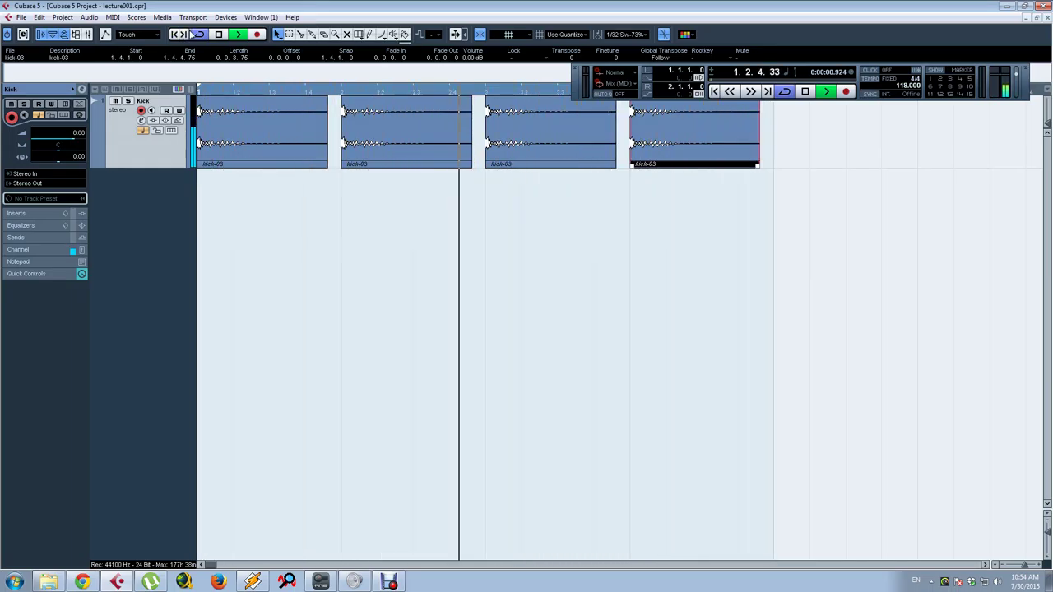
pyautogui.press('space')
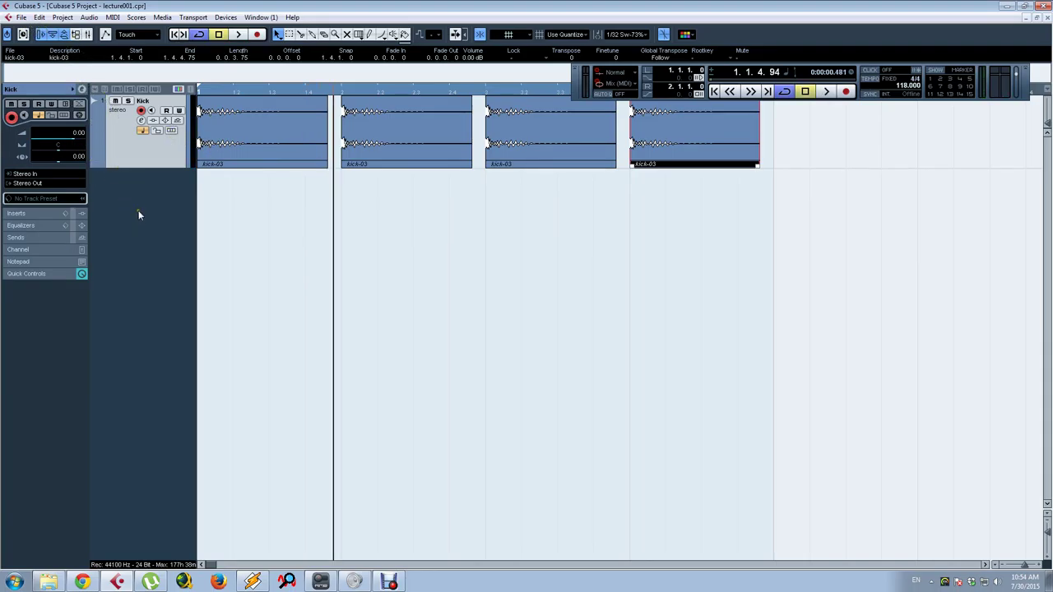
# Import the fhg2_hihat_909standard04 sample, copying the file to the working directory
pyautogui.click(19, 18)
pyautogui.moveTo(70, 201)
pyautogui.click(212, 199)
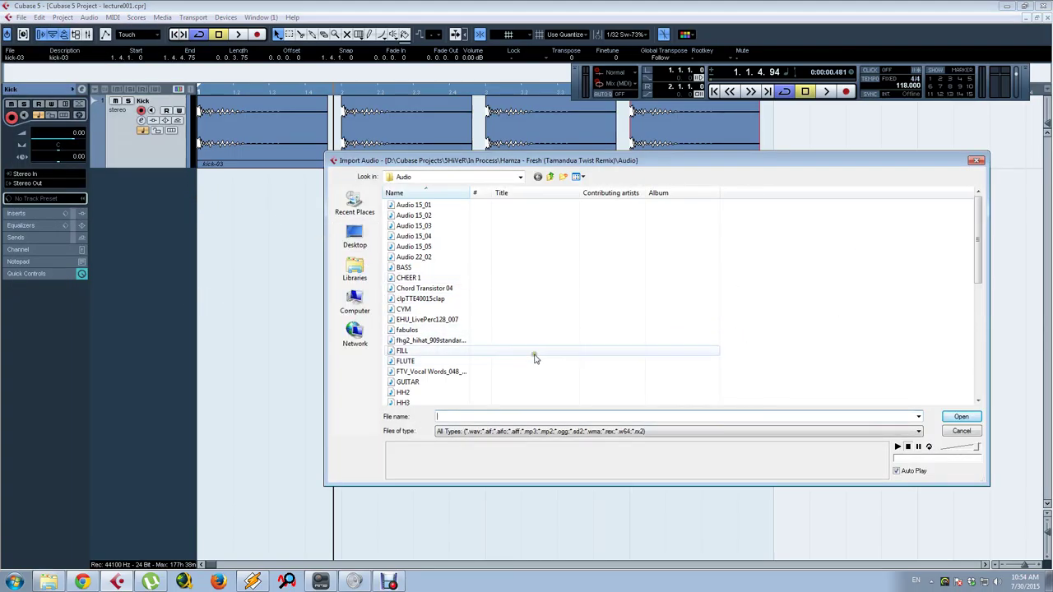
pyautogui.click(502, 341)
pyautogui.click(961, 416)
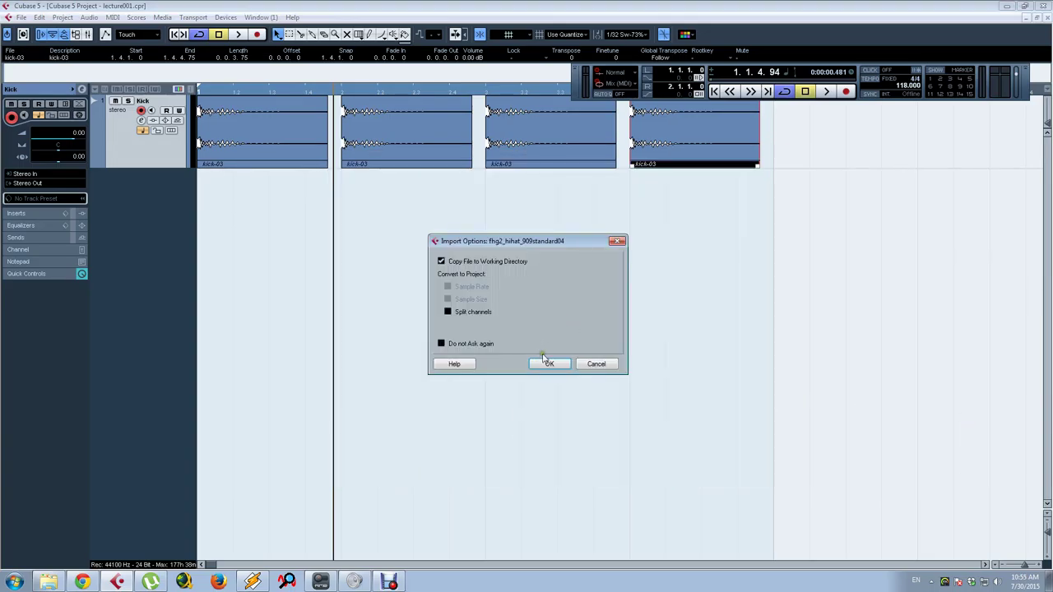
pyautogui.click(546, 364)
# Move the hi-hat clip onto its own track below Kick and rename that track Hi Hat
pyautogui.moveTo(370, 144); pyautogui.dragTo(331, 224)
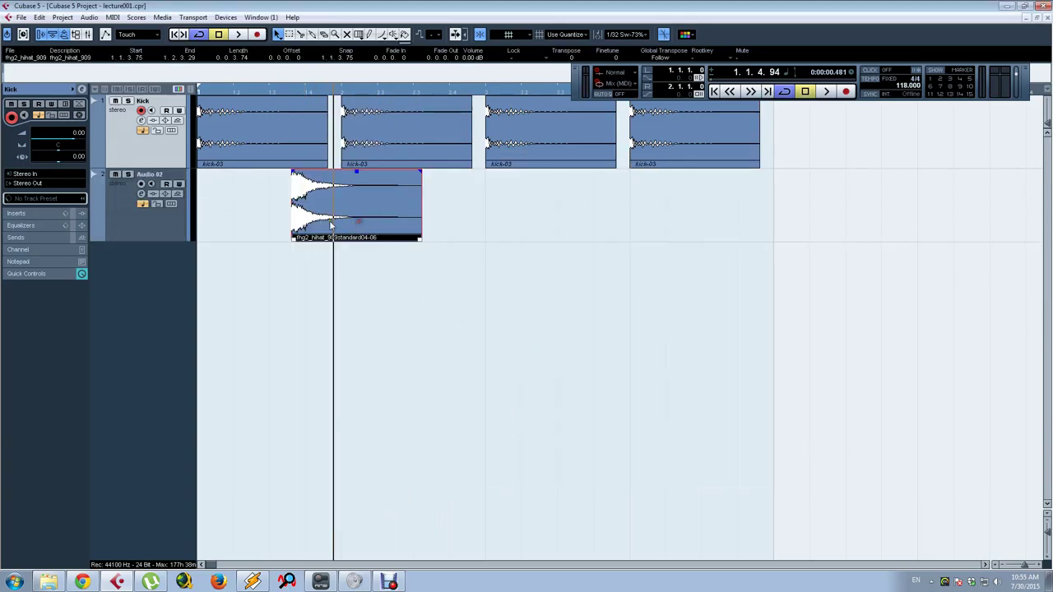
pyautogui.click(152, 185)
pyautogui.doubleClick(149, 176)
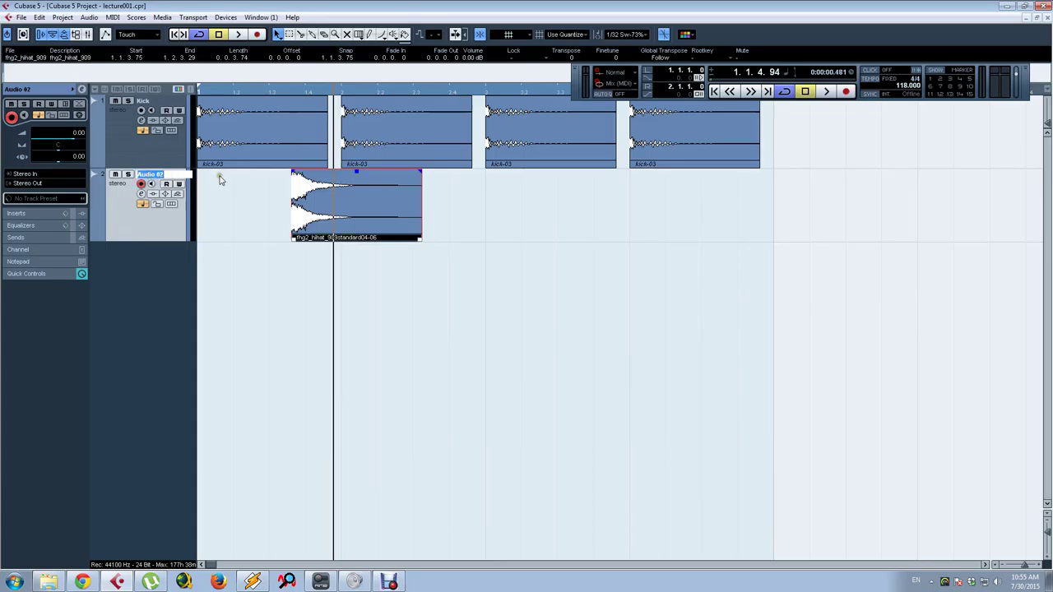
pyautogui.press('Return')
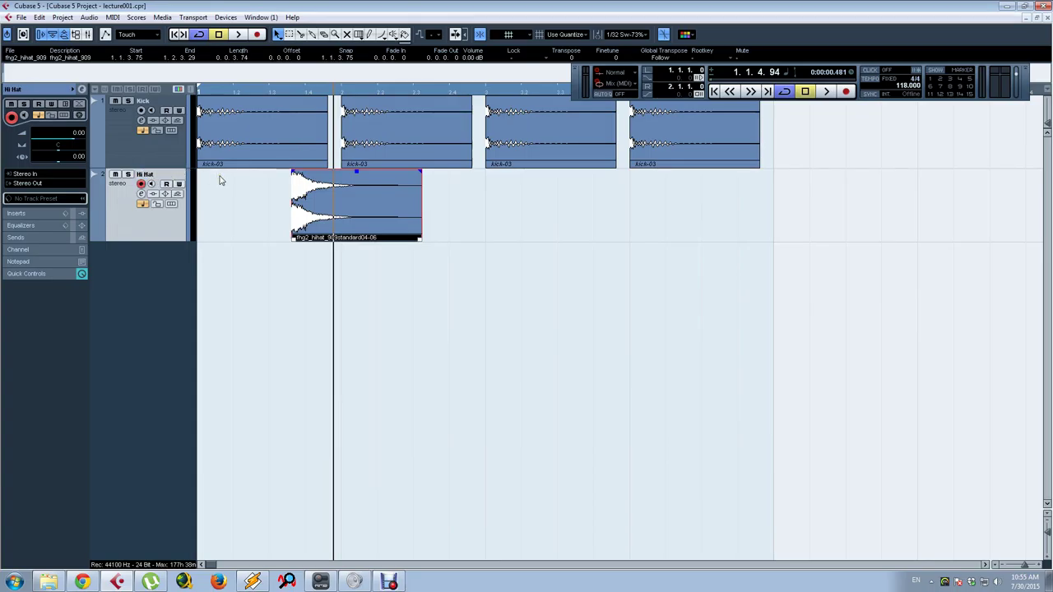
# Align the hi-hat clip to the first offbeat with snapping and copy it onto the other three offbeats of the bar
pyautogui.press('j')
pyautogui.moveTo(379, 203); pyautogui.dragTo(626, 218)
pyautogui.moveTo(615, 215); pyautogui.dragTo(760, 210)
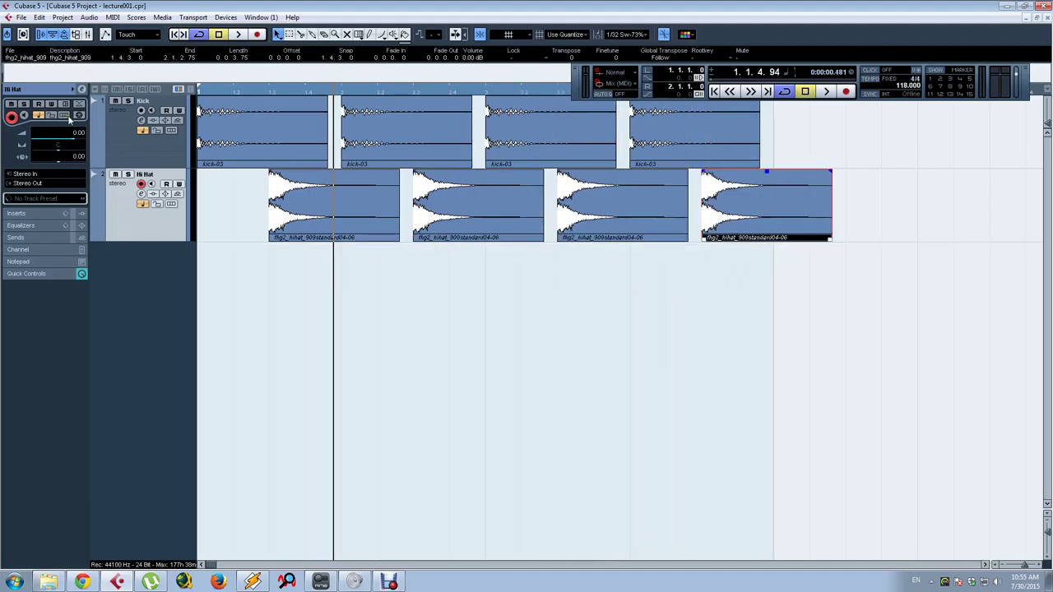
# Set the Hi Hat track's volume to -5 dB and play the loop from the start
pyautogui.write('-5')
pyautogui.press('Return')
pyautogui.click(336, 354)
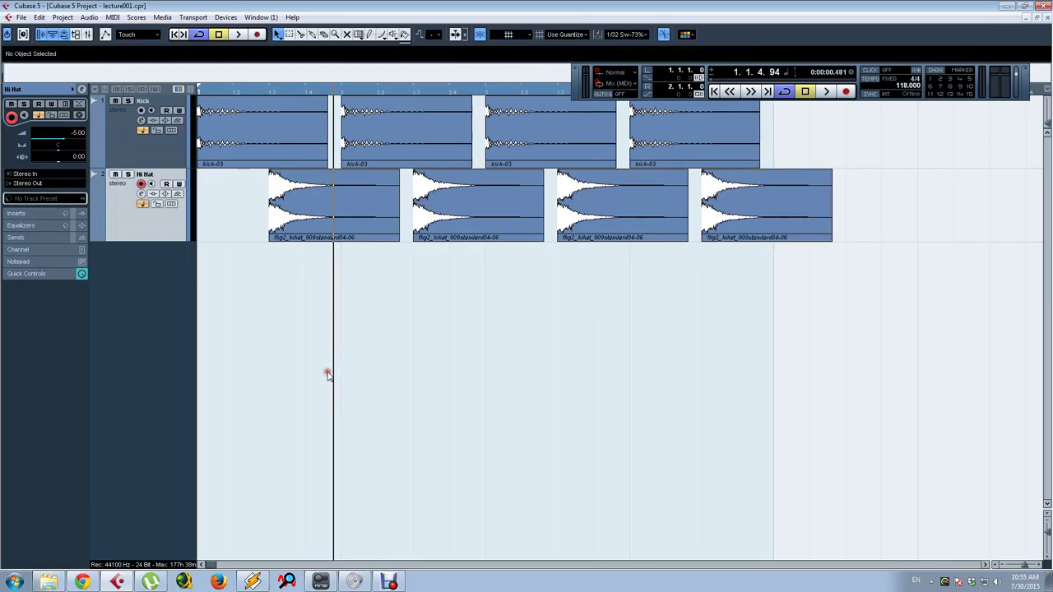
pyautogui.click(714, 91)
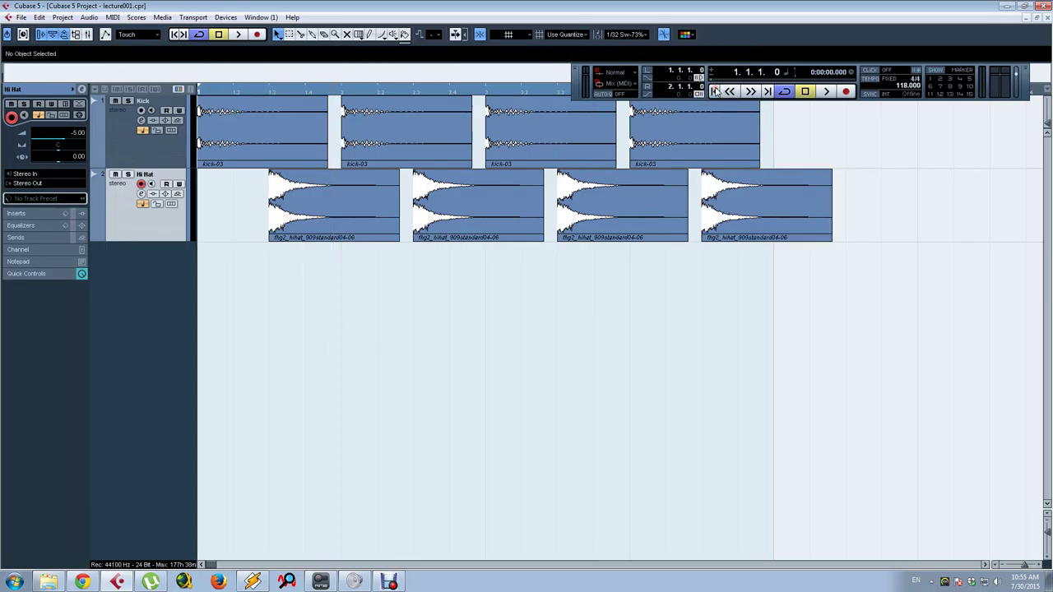
pyautogui.press('space')
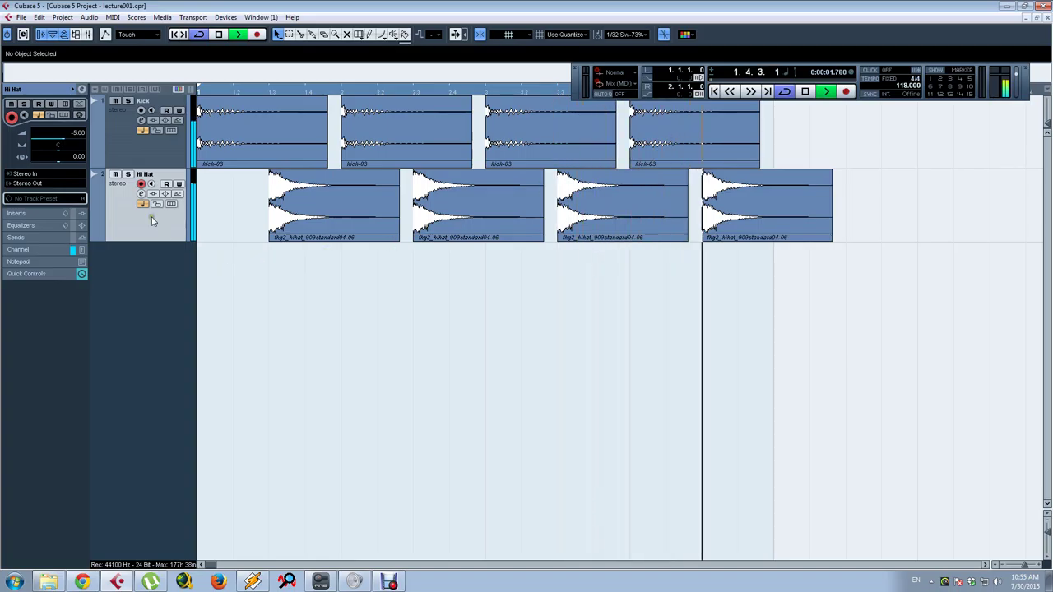
# Set the Hi Hat track's volume to -7 dB and play the loop again
pyautogui.press('space')
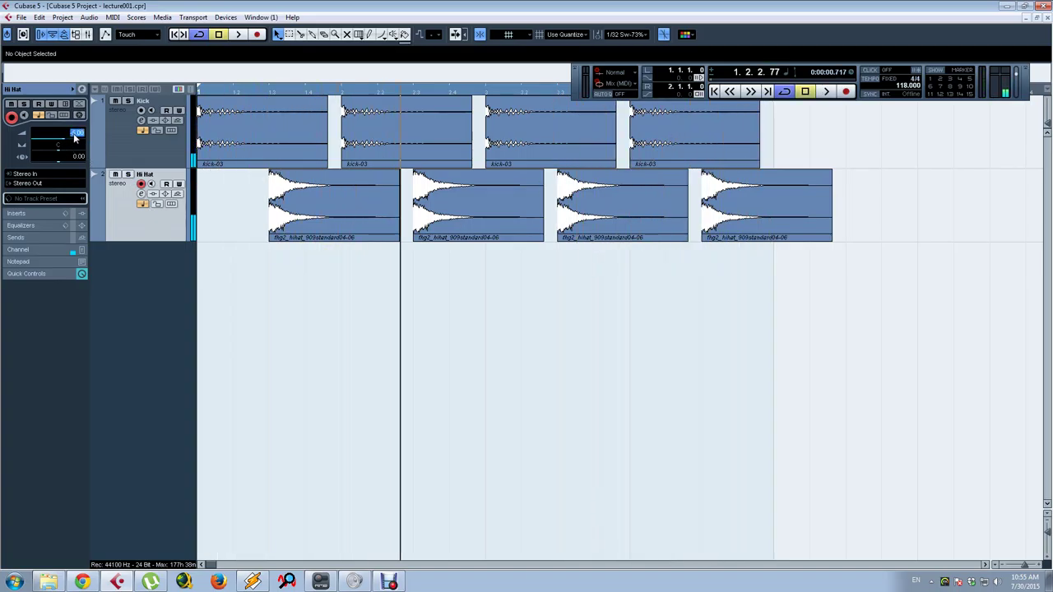
pyautogui.press('space')
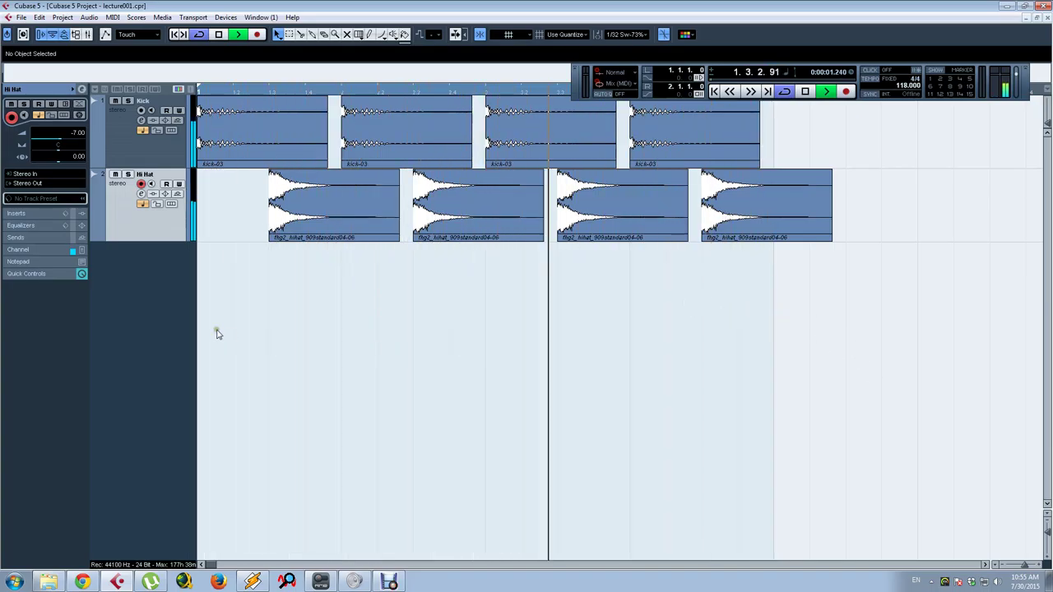
pyautogui.press('space')
# Preview samples in the audio file import and import clpTTE40015clap, copying the file to the working directory
pyautogui.rightClick(157, 285)
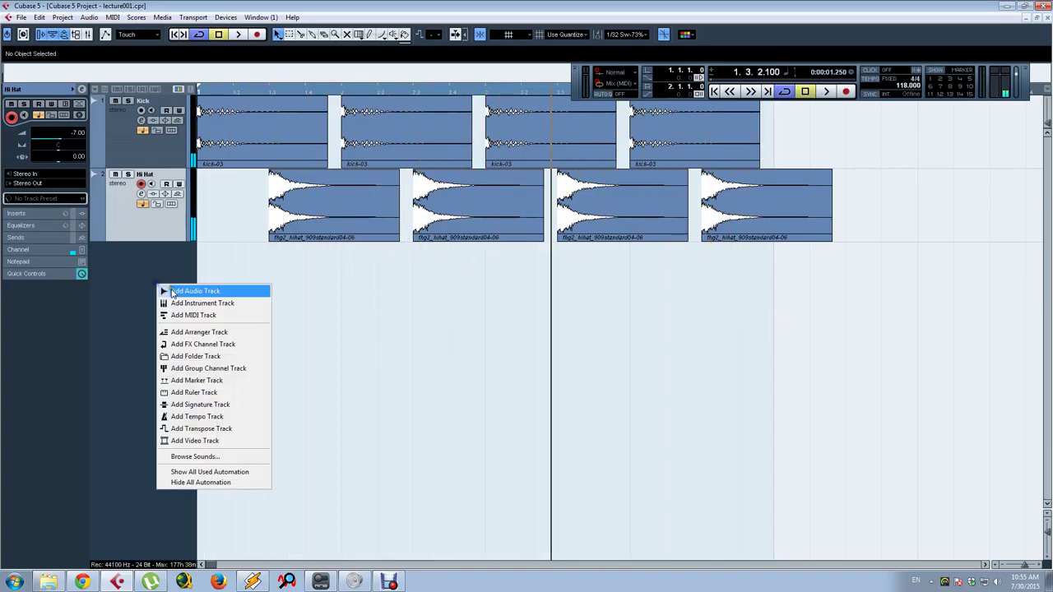
pyautogui.click(21, 18)
pyautogui.moveTo(74, 201)
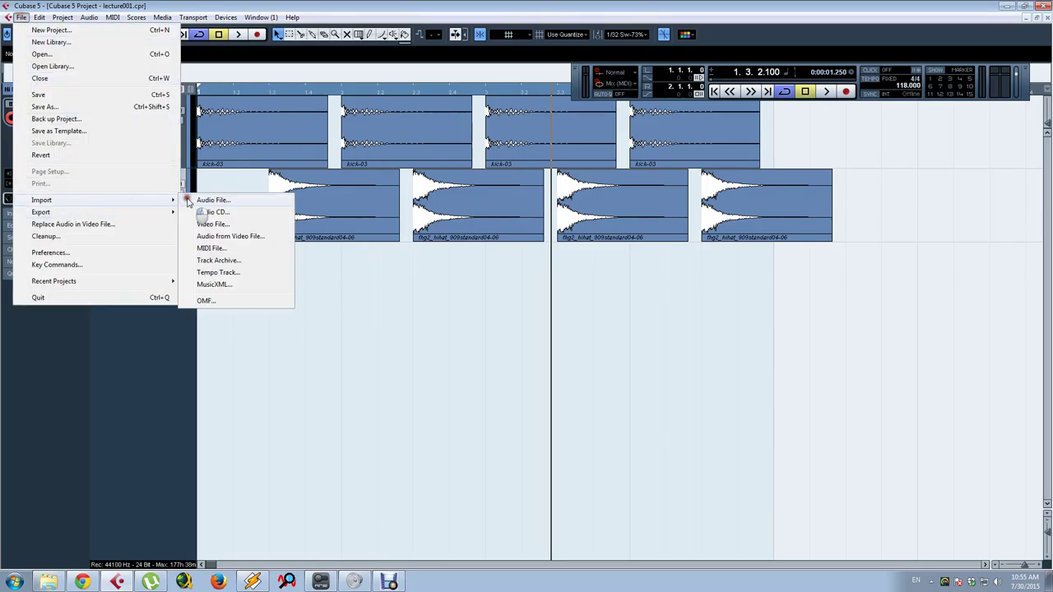
pyautogui.click(210, 201)
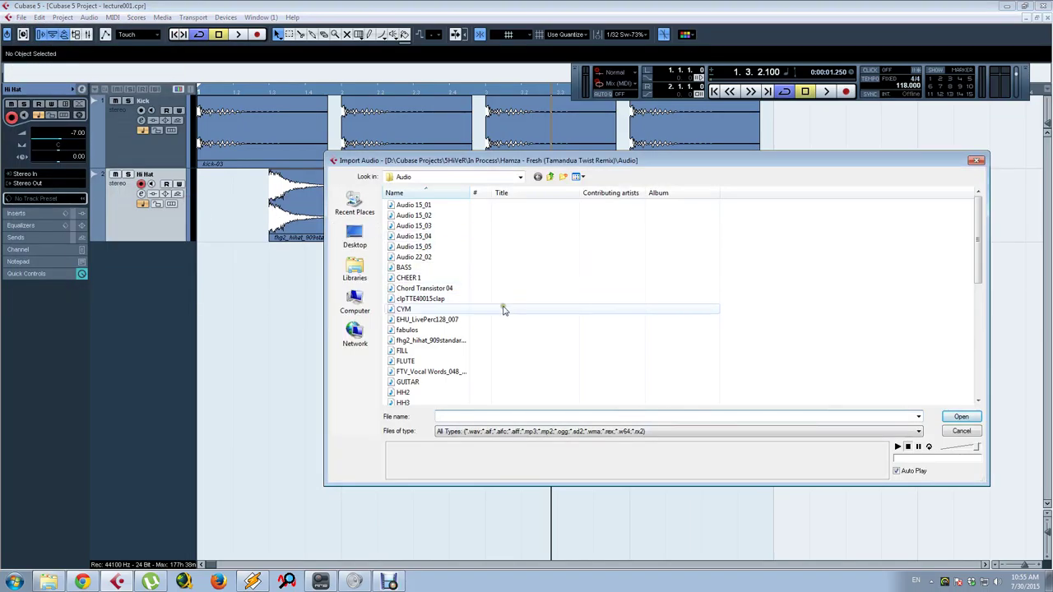
pyautogui.click(463, 272)
pyautogui.click(438, 288)
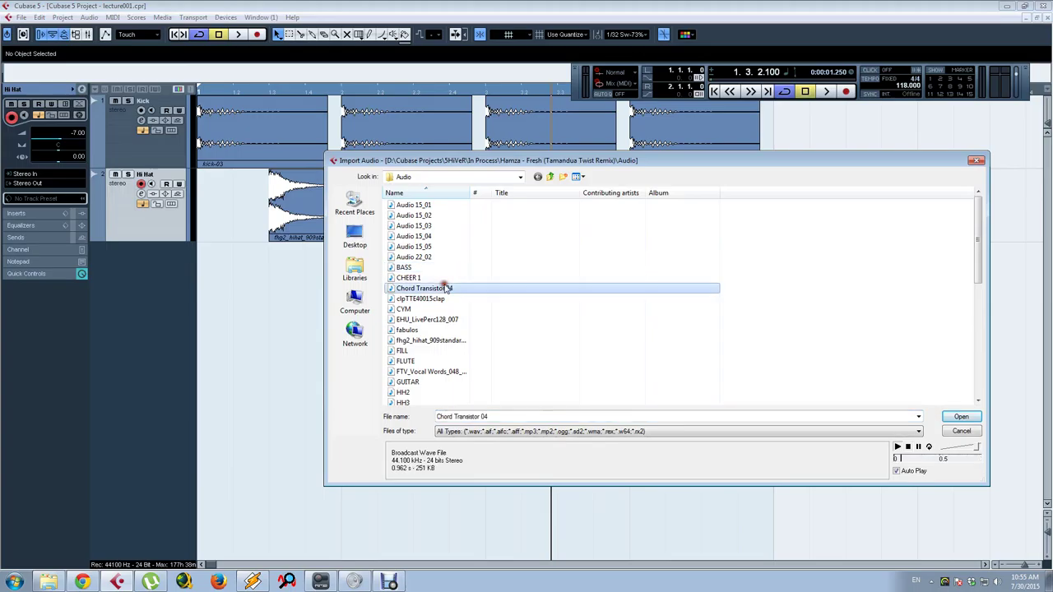
pyautogui.click(444, 299)
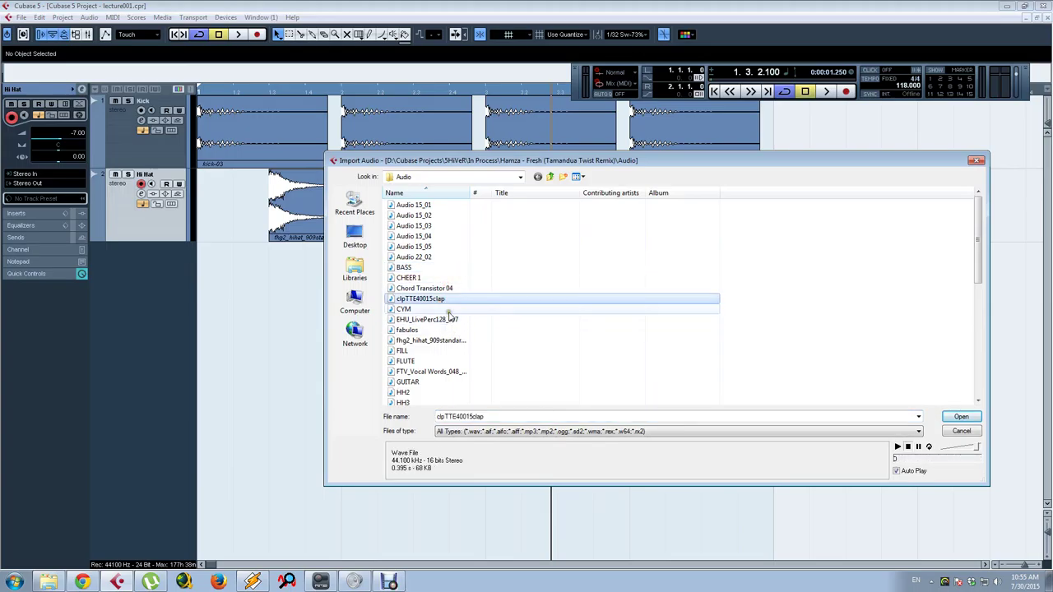
pyautogui.click(456, 290)
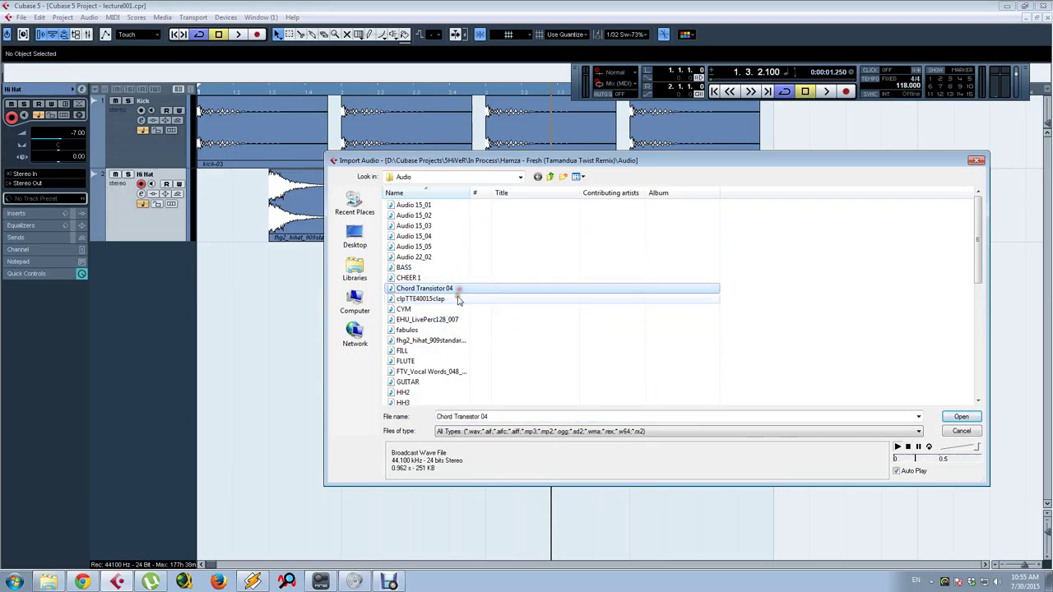
pyautogui.click(456, 301)
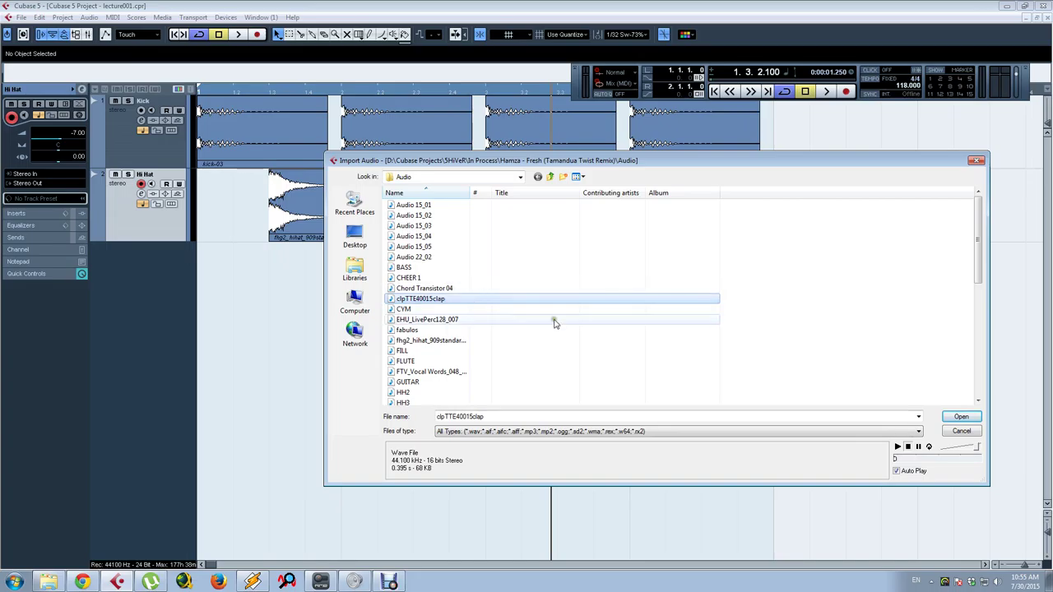
pyautogui.click(966, 419)
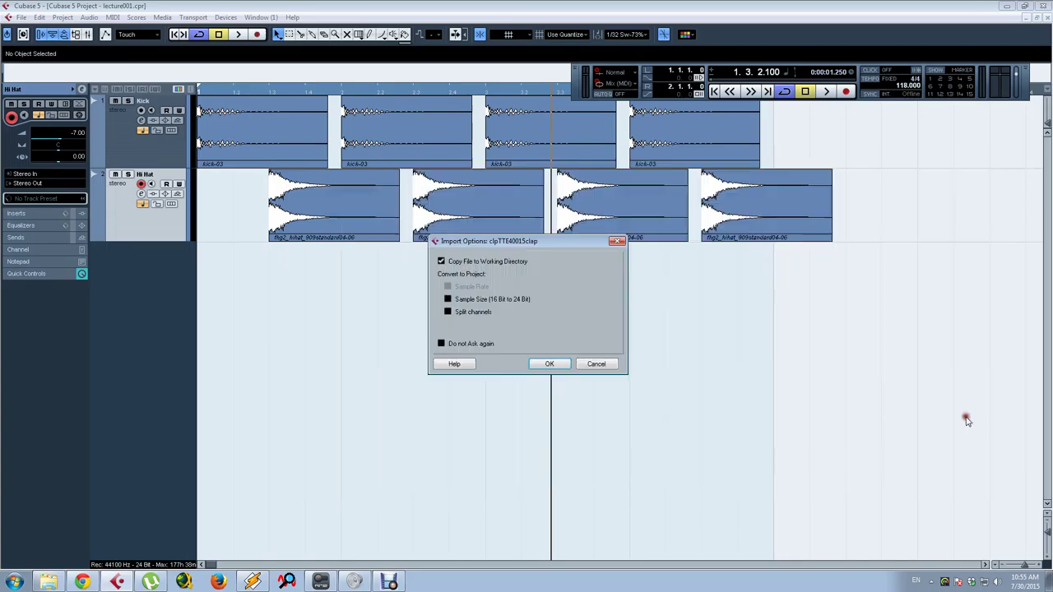
pyautogui.click(549, 364)
# Place the clap clip on beat 2 with a copy on beat 4, and play the loop from the start
pyautogui.moveTo(606, 238); pyautogui.dragTo(668, 303)
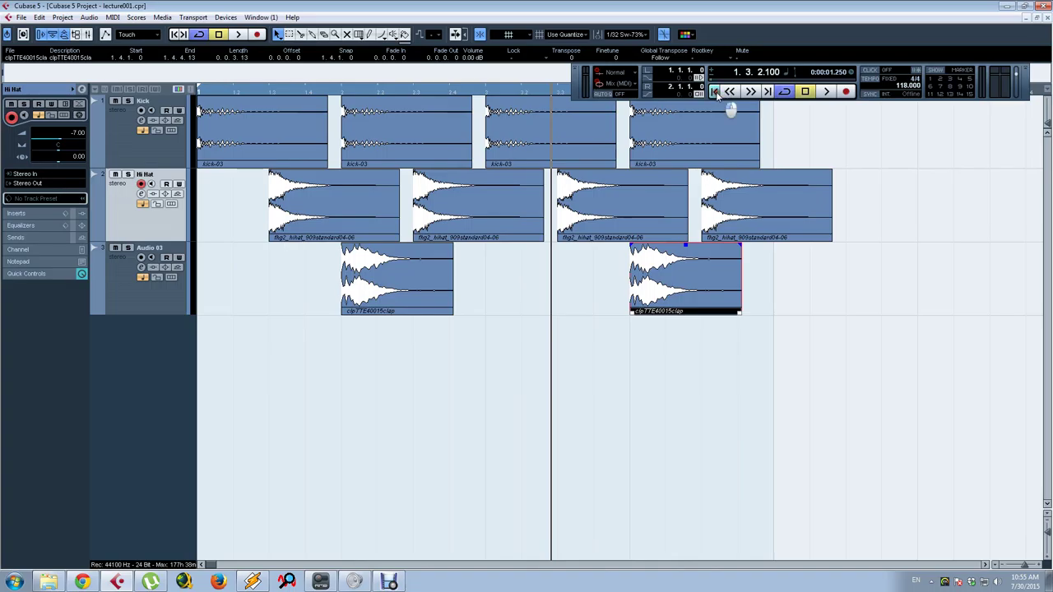
pyautogui.click(715, 91)
pyautogui.press('space')
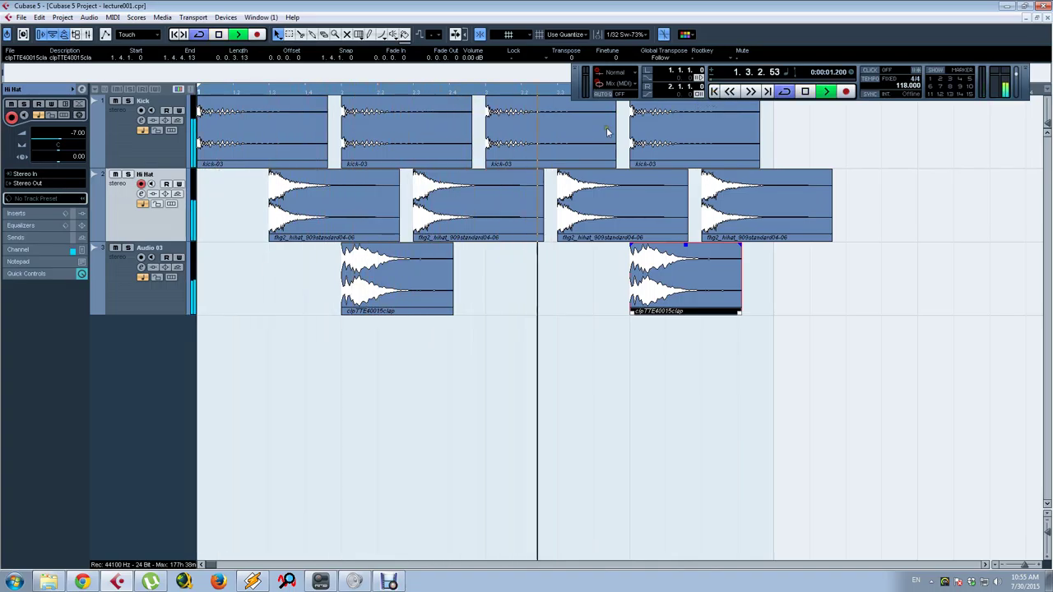
# Set the clap track's volume to -10 dB while the loop plays
pyautogui.click(117, 290)
pyautogui.doubleClick(78, 133)
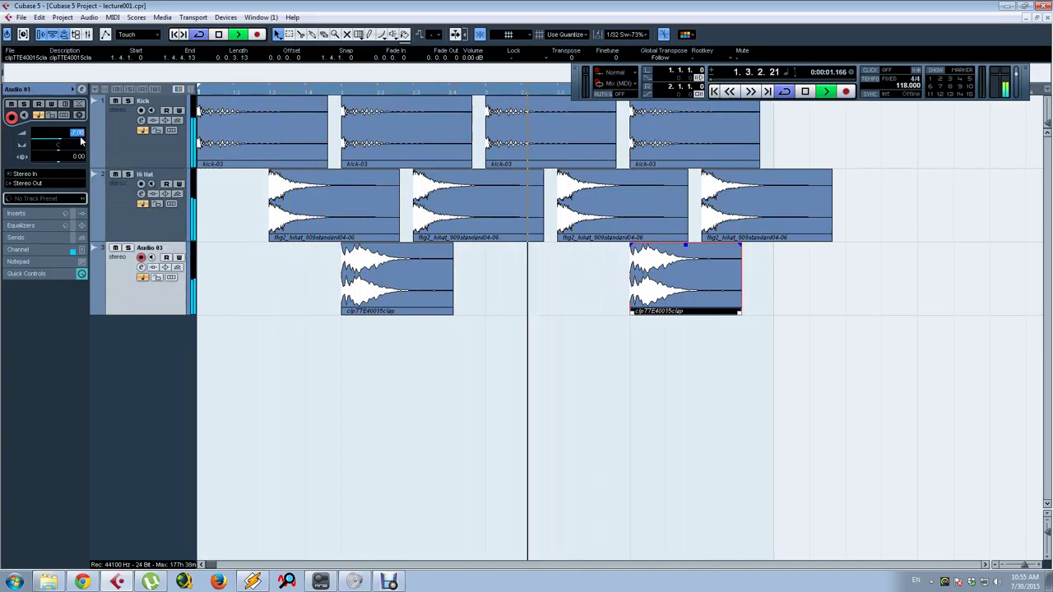
pyautogui.write('-10')
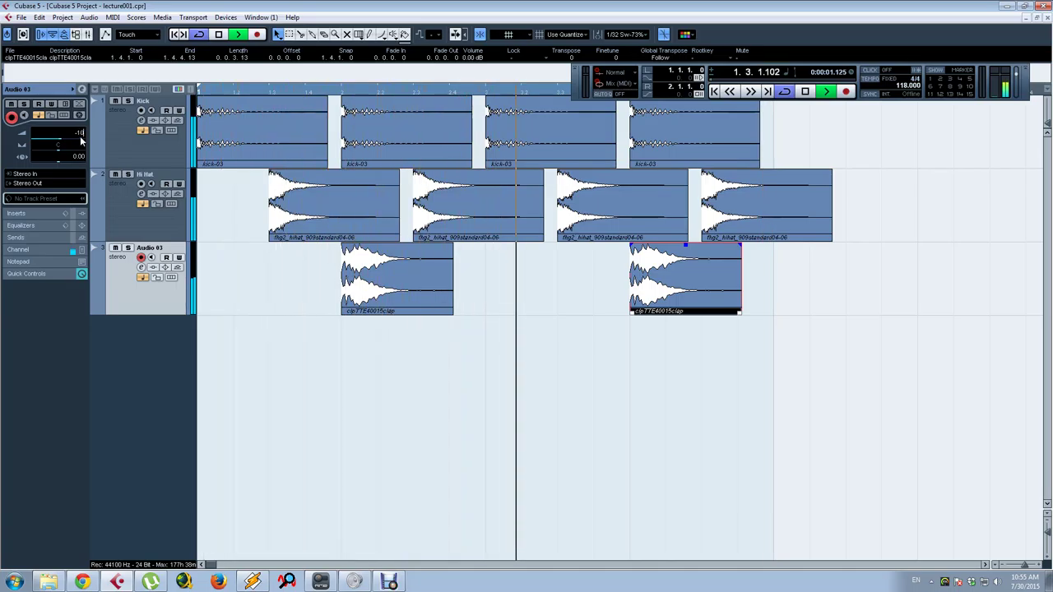
pyautogui.press('Return')
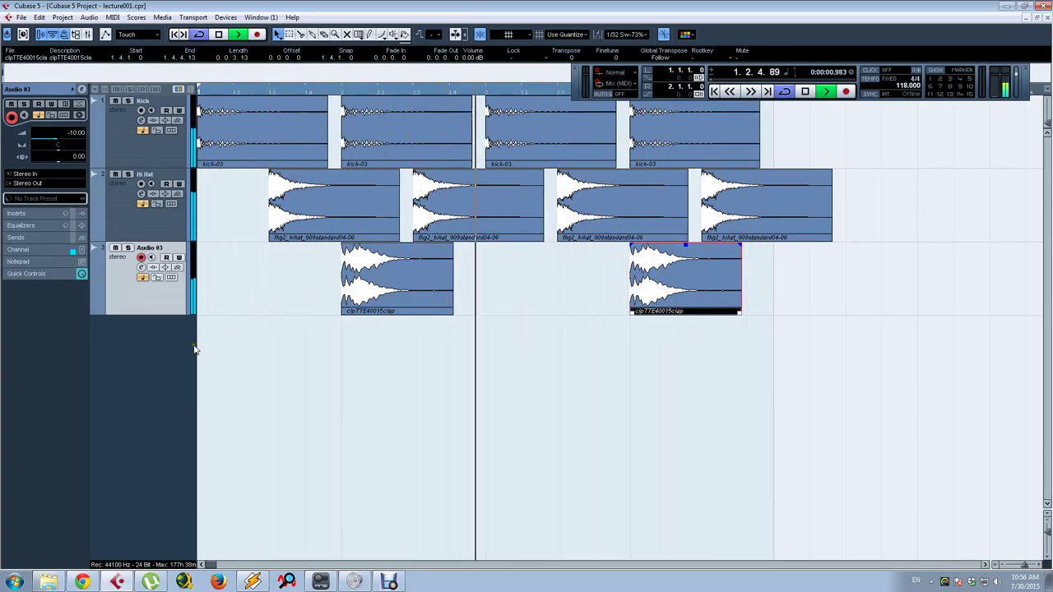
# Open the audio file import and preview the samples from BASS through FILL
pyautogui.click(18, 17)
pyautogui.moveTo(79, 199)
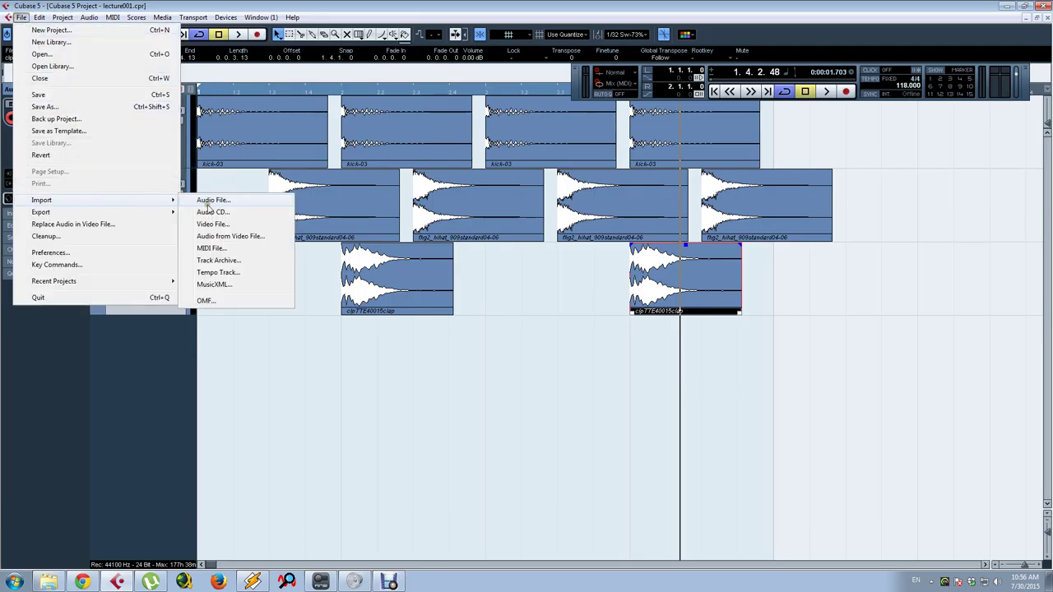
pyautogui.click(216, 201)
pyautogui.click(426, 268)
pyautogui.click(423, 278)
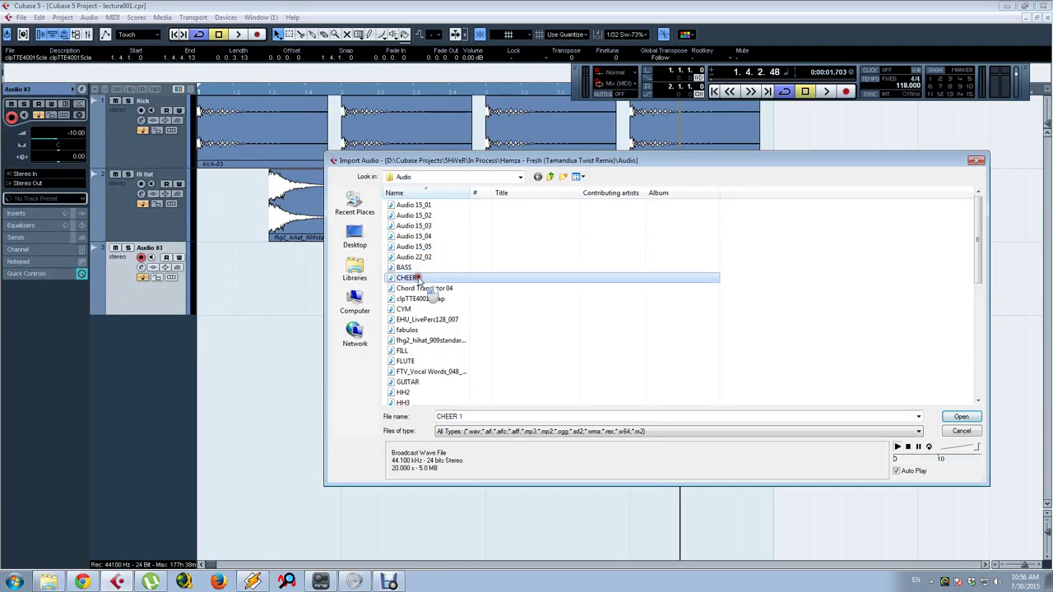
pyautogui.click(421, 288)
pyautogui.click(420, 300)
pyautogui.click(418, 309)
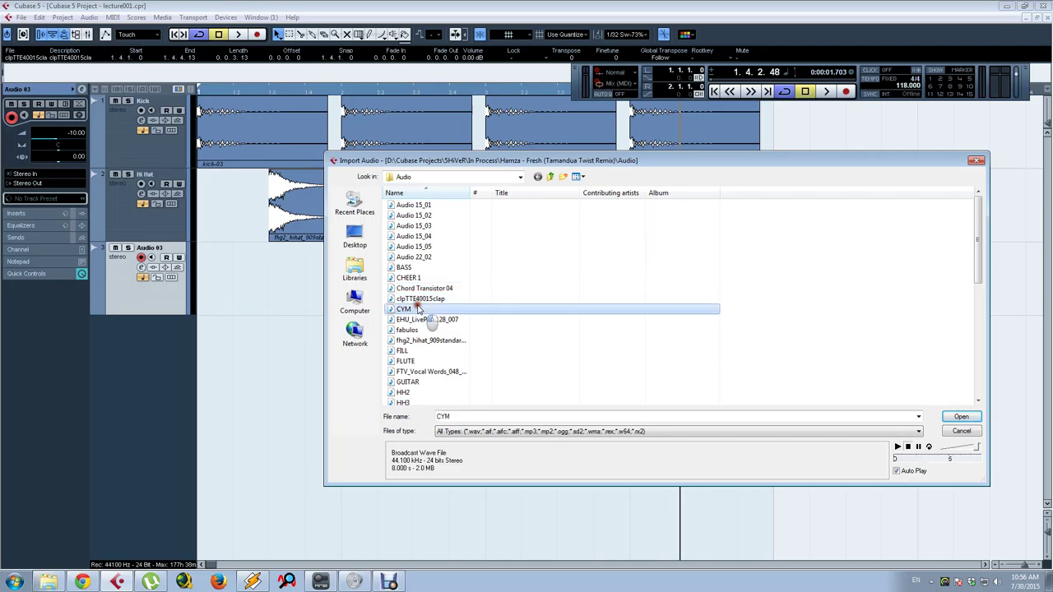
pyautogui.click(416, 320)
pyautogui.click(427, 341)
pyautogui.click(426, 331)
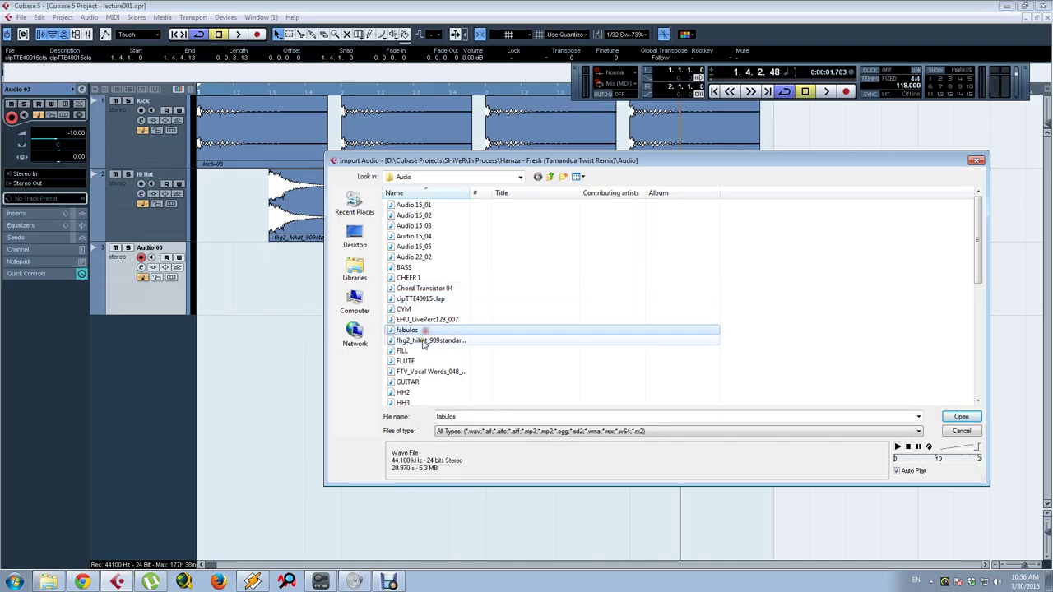
pyautogui.click(423, 351)
# Compare the clap and chord samples again and import Chord Transistor 04 with the offered import options
pyautogui.click(433, 298)
pyautogui.click(436, 289)
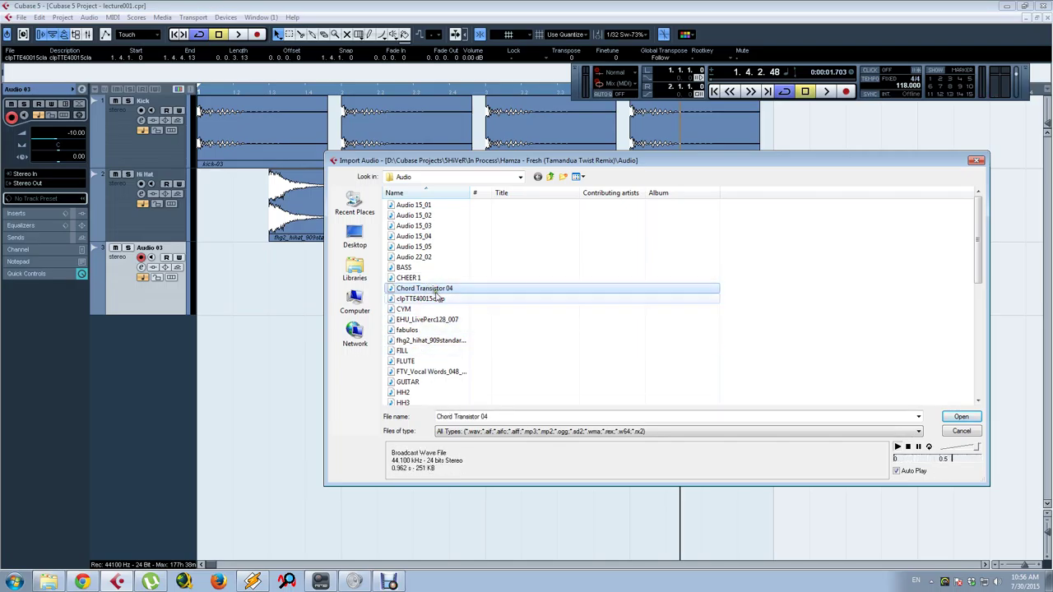
pyautogui.click(961, 417)
pyautogui.click(543, 360)
# Place the Chord Transistor 04 clip on its own track below the claps at 1.1.2 and play the loop from the start
pyautogui.moveTo(756, 289); pyautogui.dragTo(354, 367)
pyautogui.moveTo(388, 367); pyautogui.dragTo(348, 363)
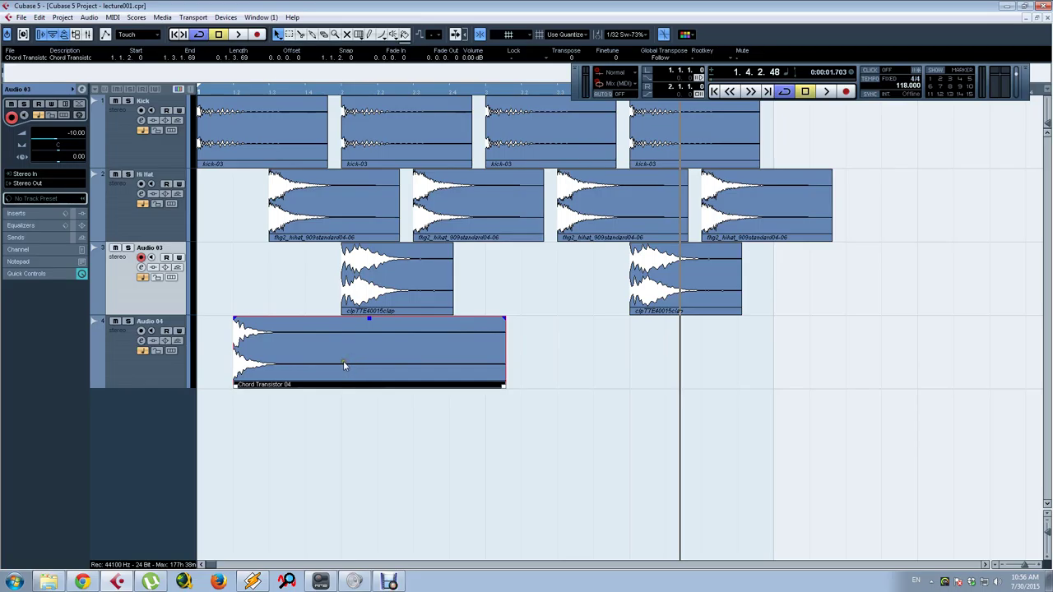
pyautogui.click(181, 35)
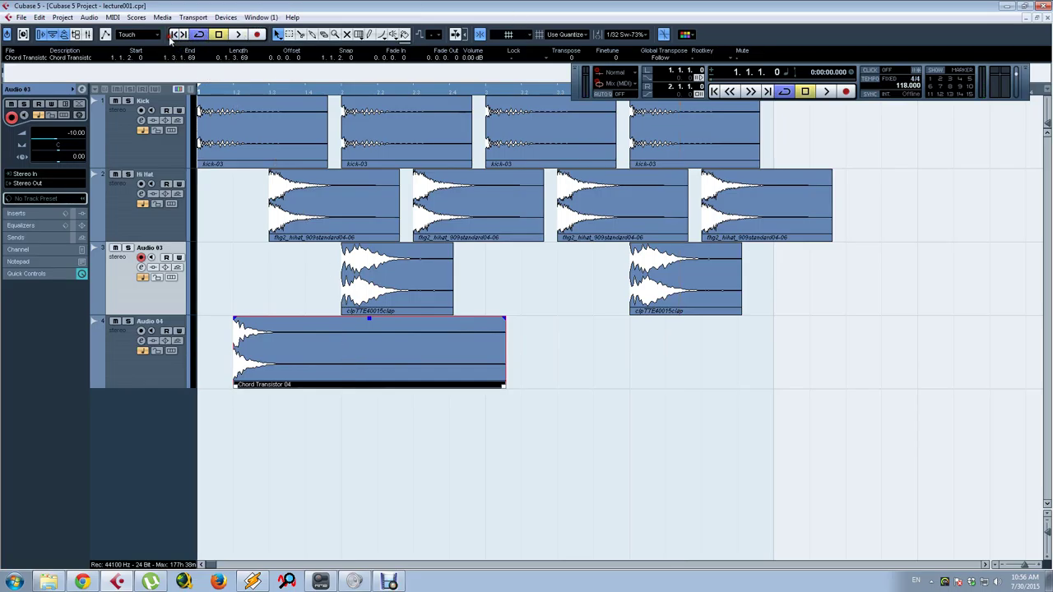
pyautogui.click(238, 34)
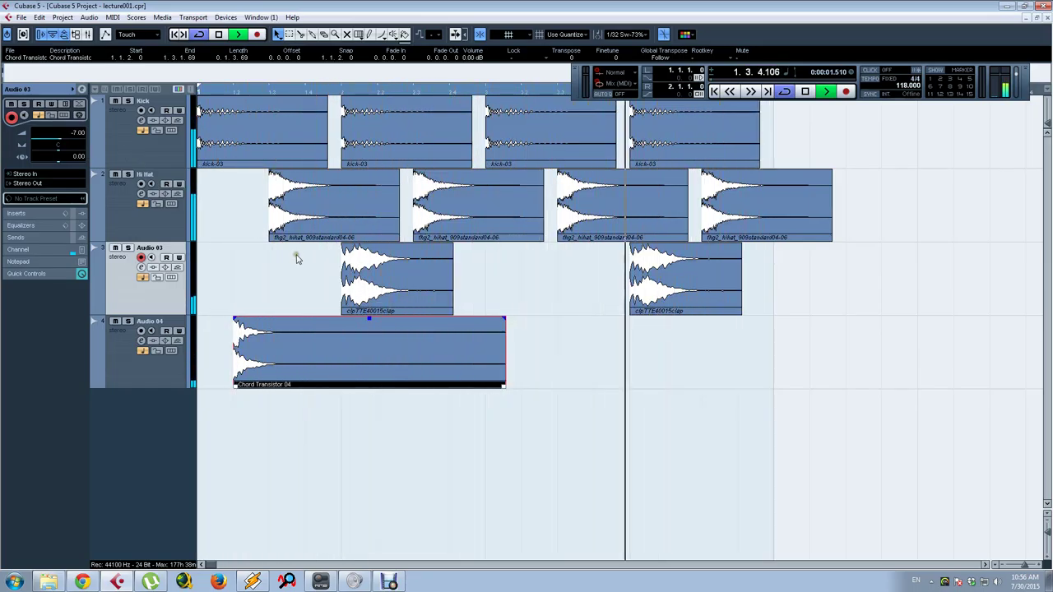
# Move the chord clip to 1.1.4, shortened to about 0.0.3.34, and place a copy of it just before beat 4
pyautogui.moveTo(304, 347); pyautogui.dragTo(362, 341)
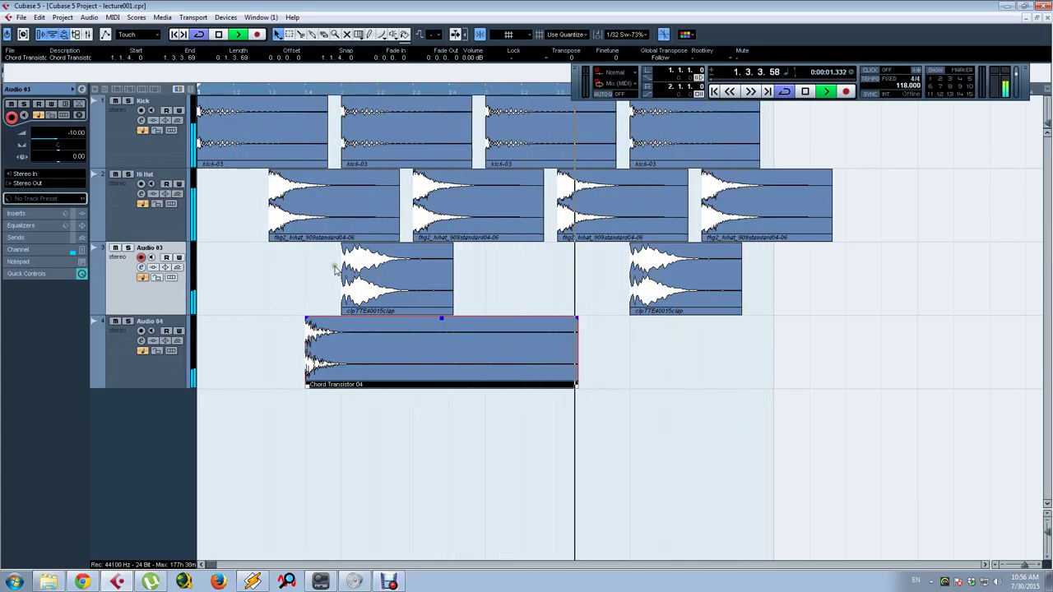
pyautogui.moveTo(577, 383); pyautogui.dragTo(694, 367)
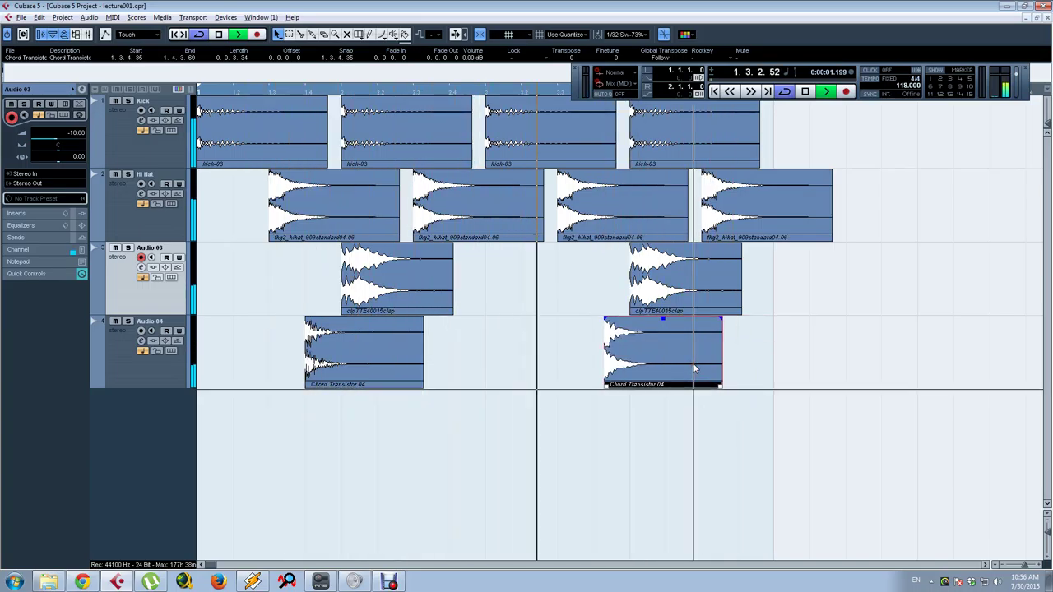
# Delete the second copy of the chord clip and stop playback
pyautogui.hotkey('shift', 'm')
pyautogui.press('Delete')
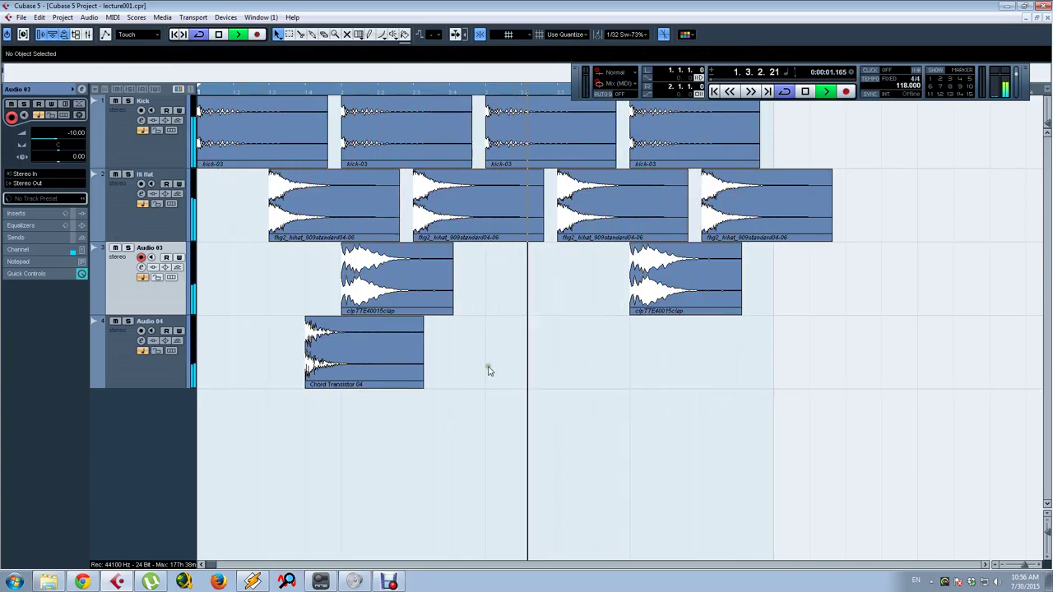
pyautogui.press('space')
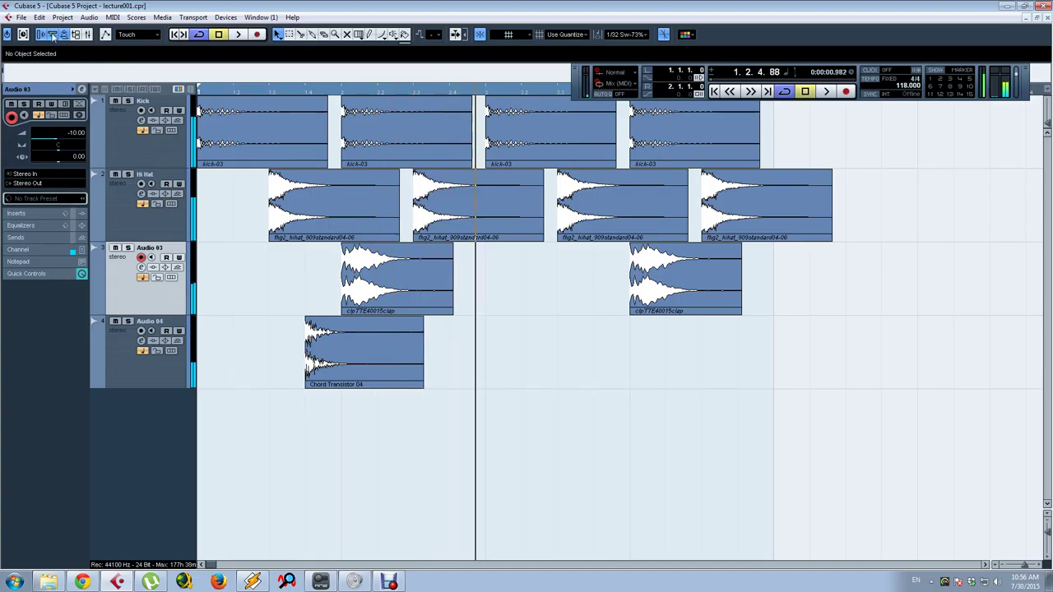
# Open the audio file import browser and audition the samples from FILL down to PERC
pyautogui.click(22, 17)
pyautogui.moveTo(46, 204)
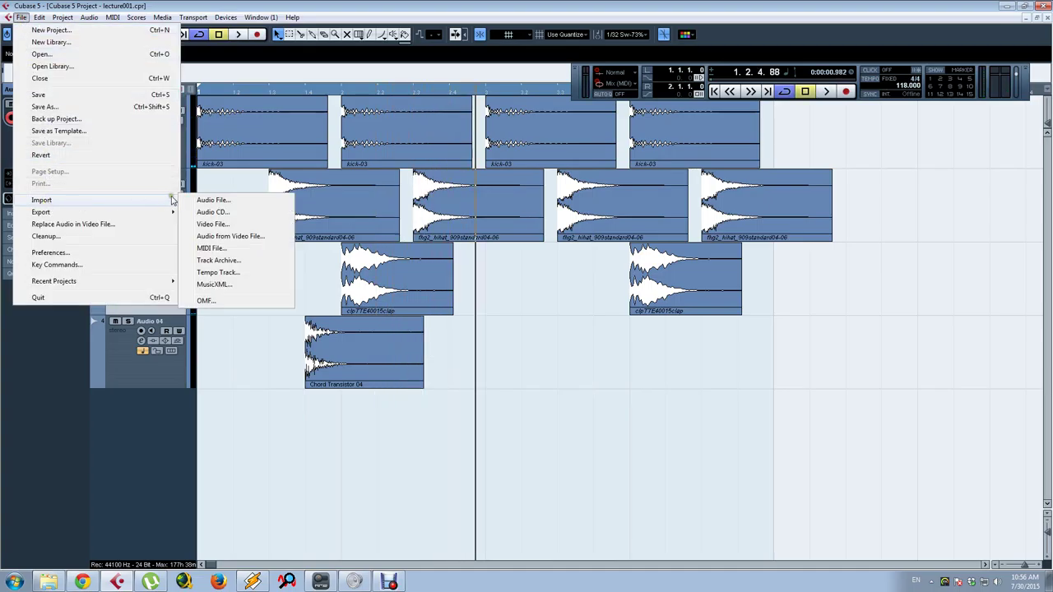
pyautogui.click(197, 200)
pyautogui.click(483, 341)
pyautogui.click(458, 353)
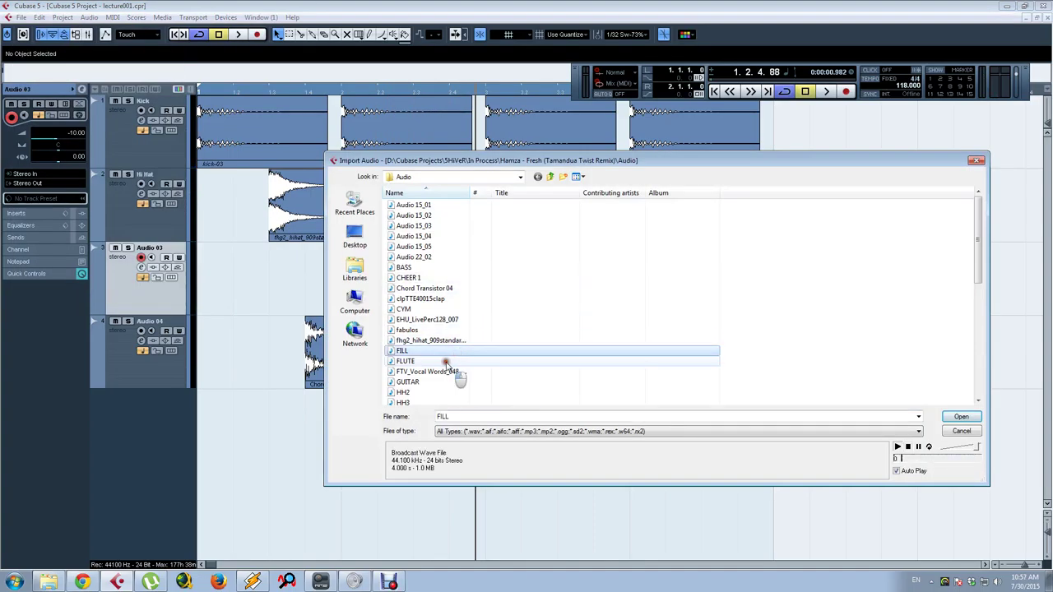
pyautogui.click(440, 361)
pyautogui.click(432, 383)
pyautogui.click(432, 393)
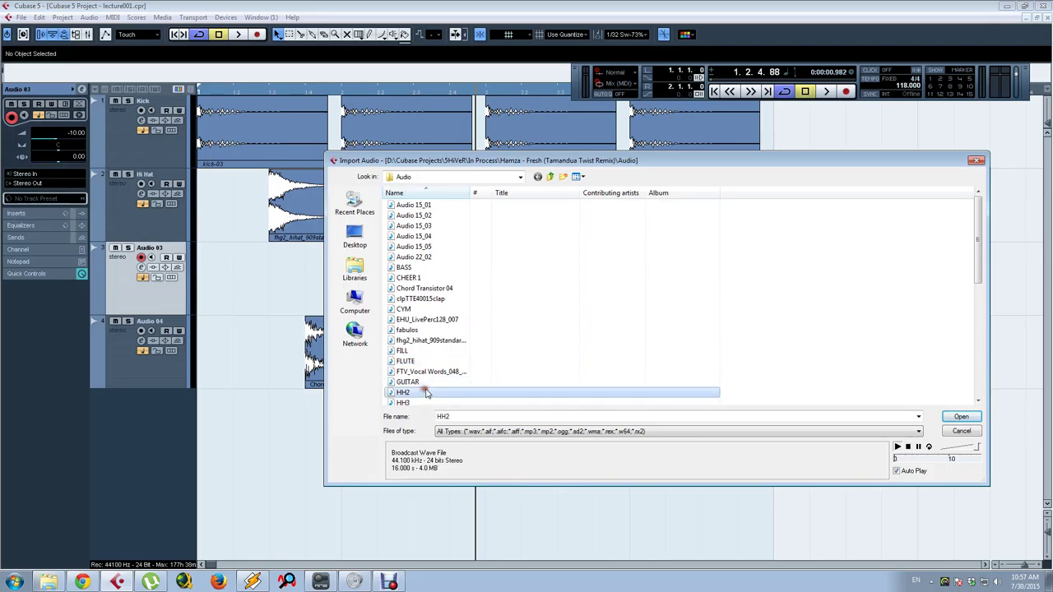
pyautogui.scroll(-2, 434, 387)
pyautogui.click(434, 371)
pyautogui.click(431, 381)
# Audition the SAX, STAB-01_02, string, TAMB and the pressure voc samples further down the list
pyautogui.scroll(-3, 427, 387)
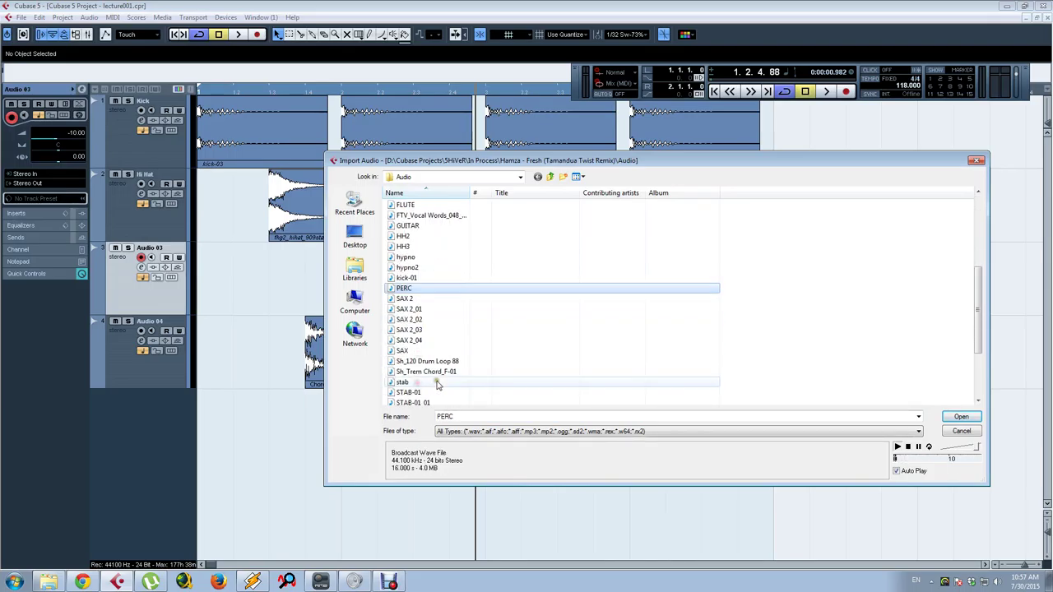
pyautogui.click(422, 309)
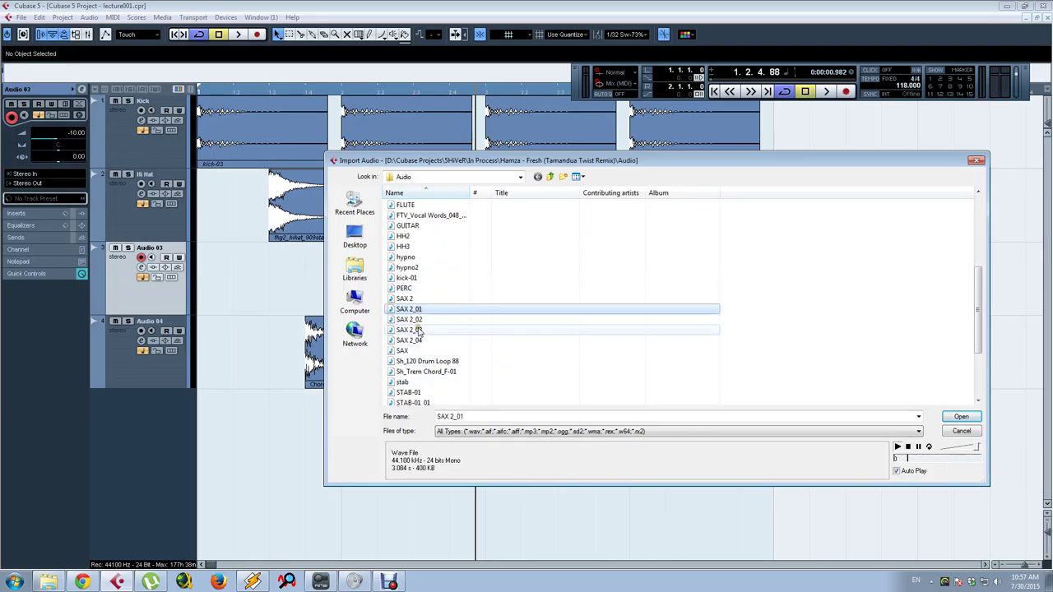
pyautogui.click(424, 330)
pyautogui.click(427, 351)
pyautogui.scroll(-2, 428, 371)
pyautogui.click(424, 351)
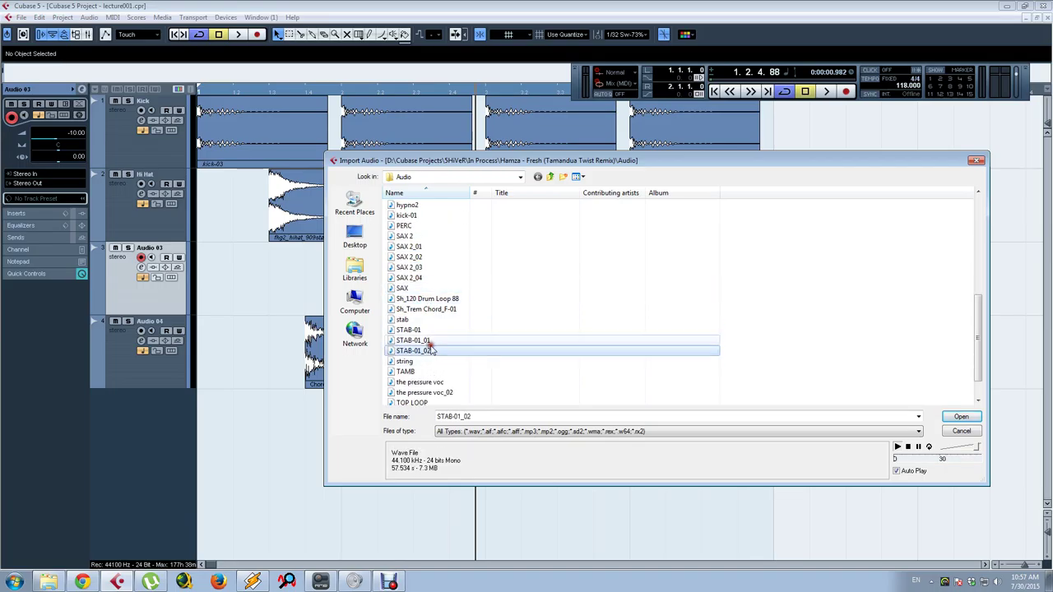
pyautogui.click(423, 361)
pyautogui.click(419, 373)
pyautogui.click(421, 382)
pyautogui.click(421, 392)
# Audition the vox, TOP LOOP, the pressure voc and stab samples, and close the browser without importing anything
pyautogui.scroll(-1, 422, 388)
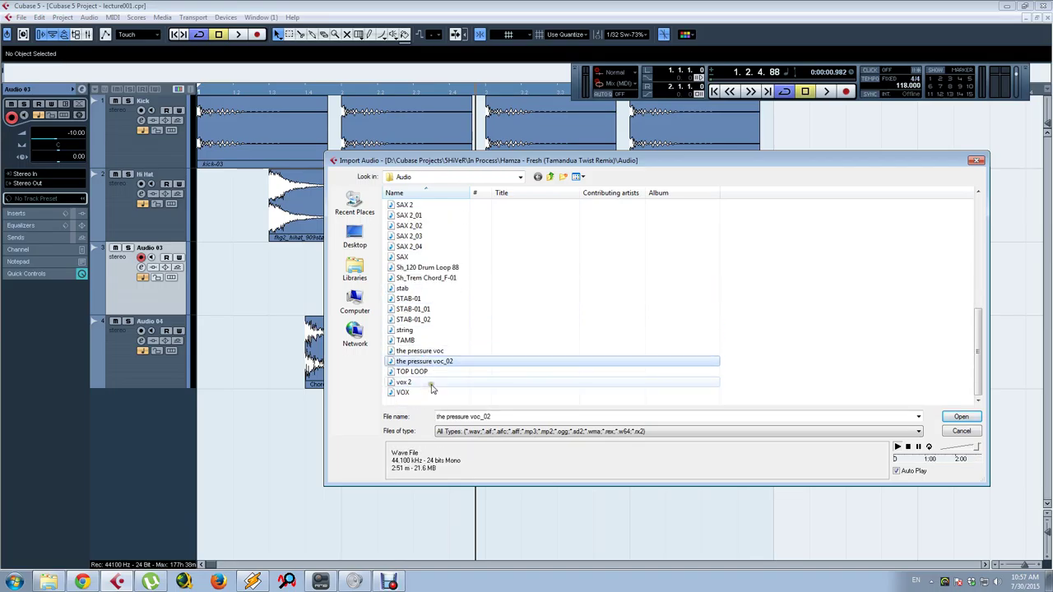
pyautogui.click(421, 382)
pyautogui.click(422, 393)
pyautogui.click(422, 383)
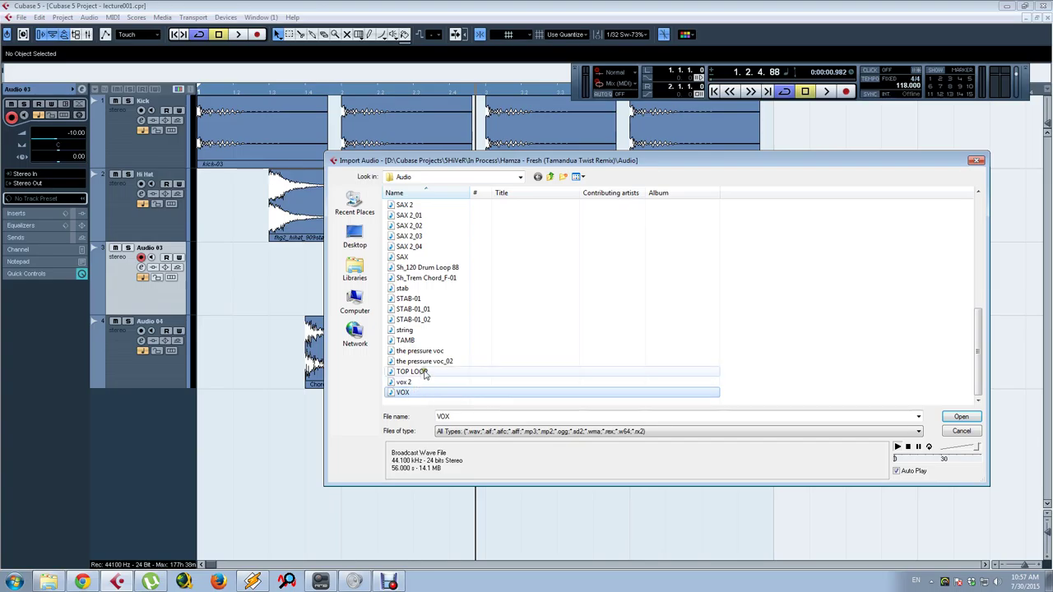
pyautogui.click(425, 372)
pyautogui.click(424, 361)
pyautogui.click(426, 353)
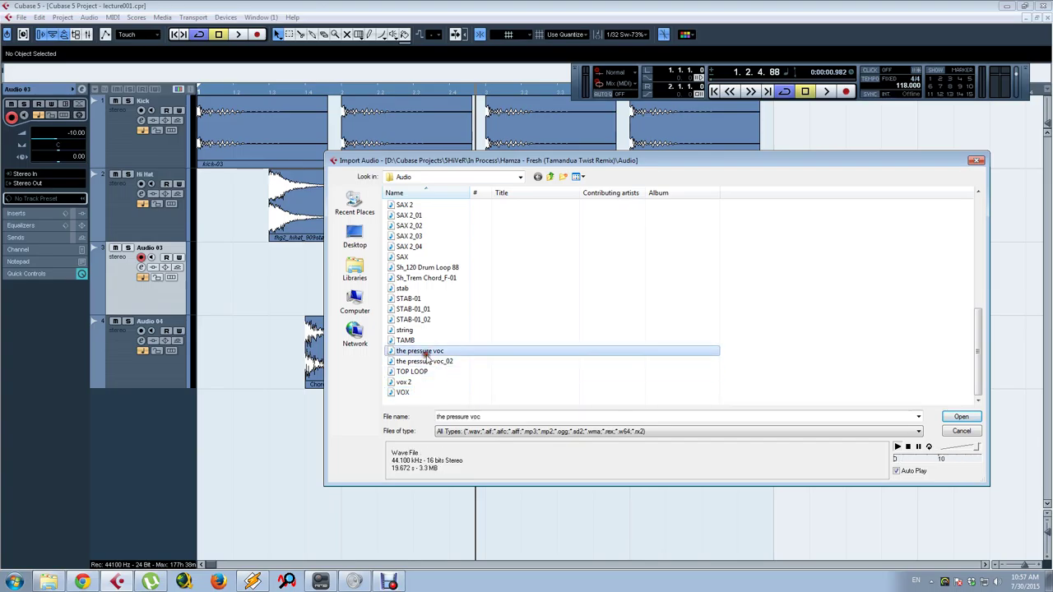
pyautogui.scroll(1, 428, 357)
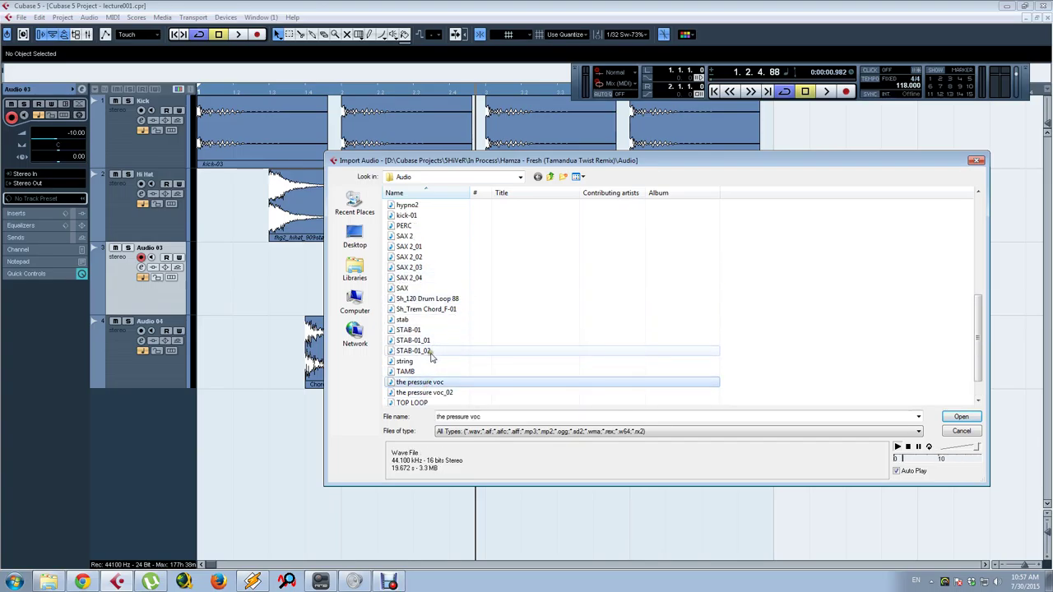
pyautogui.click(425, 320)
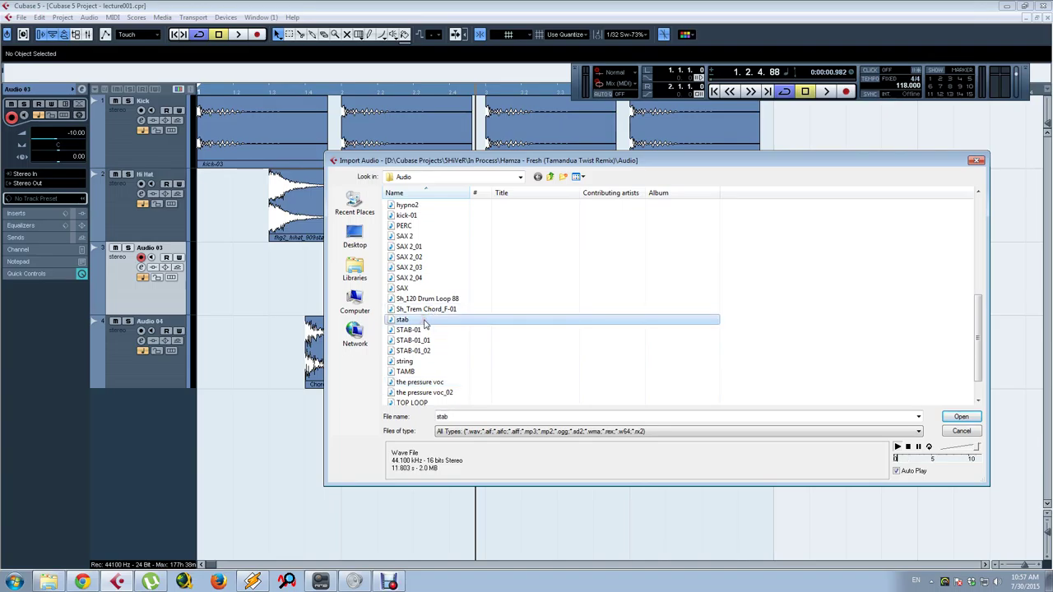
pyautogui.click(964, 431)
# Play the loop briefly, stop it, and add one instrument track with the ANA synth
pyautogui.press('space')
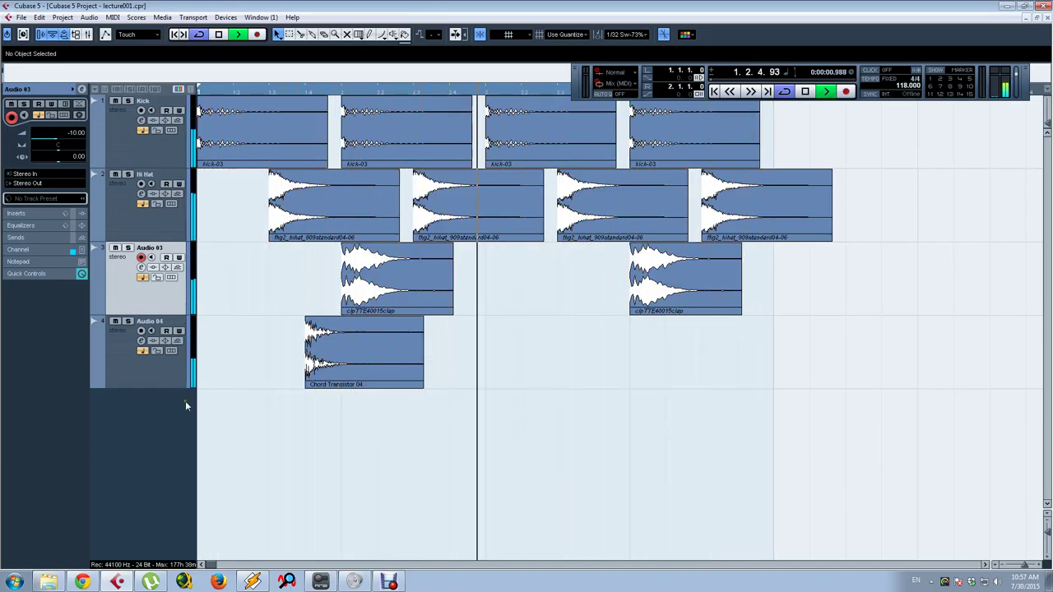
pyautogui.press('space')
pyautogui.rightClick(140, 426)
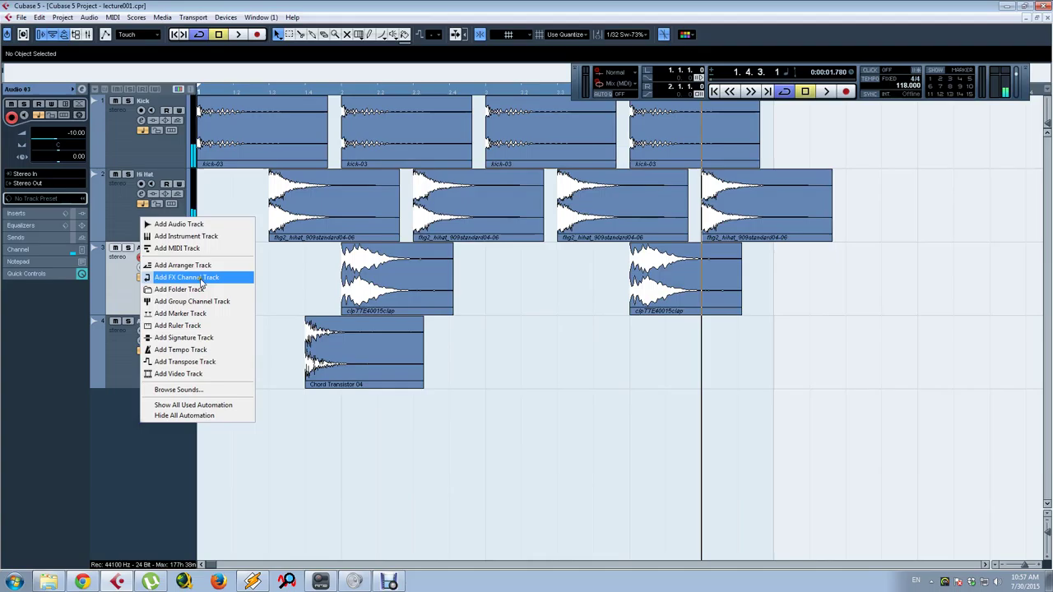
pyautogui.click(201, 236)
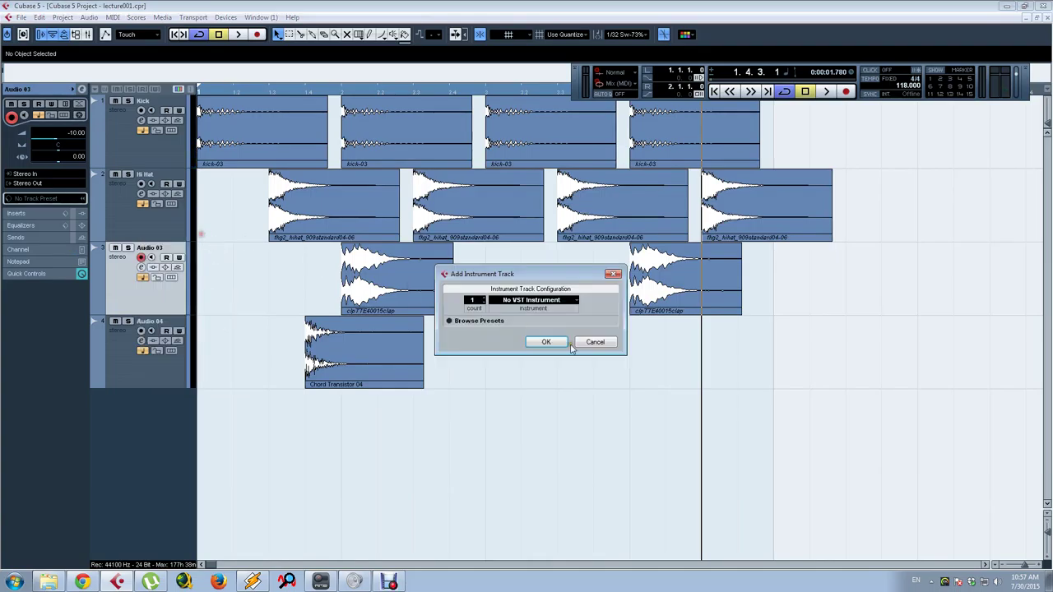
pyautogui.click(547, 305)
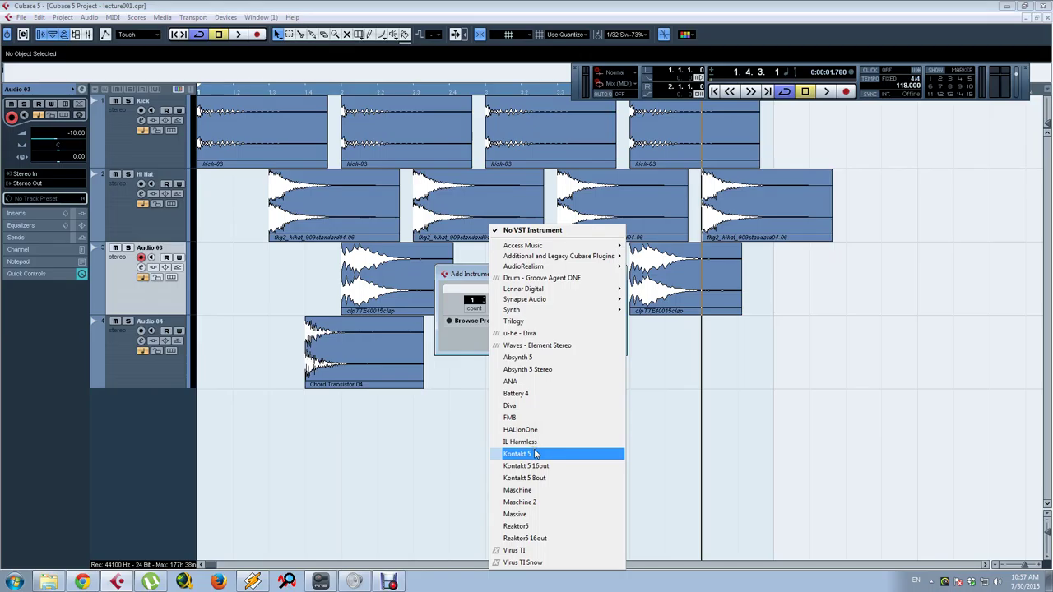
pyautogui.click(527, 380)
pyautogui.click(546, 342)
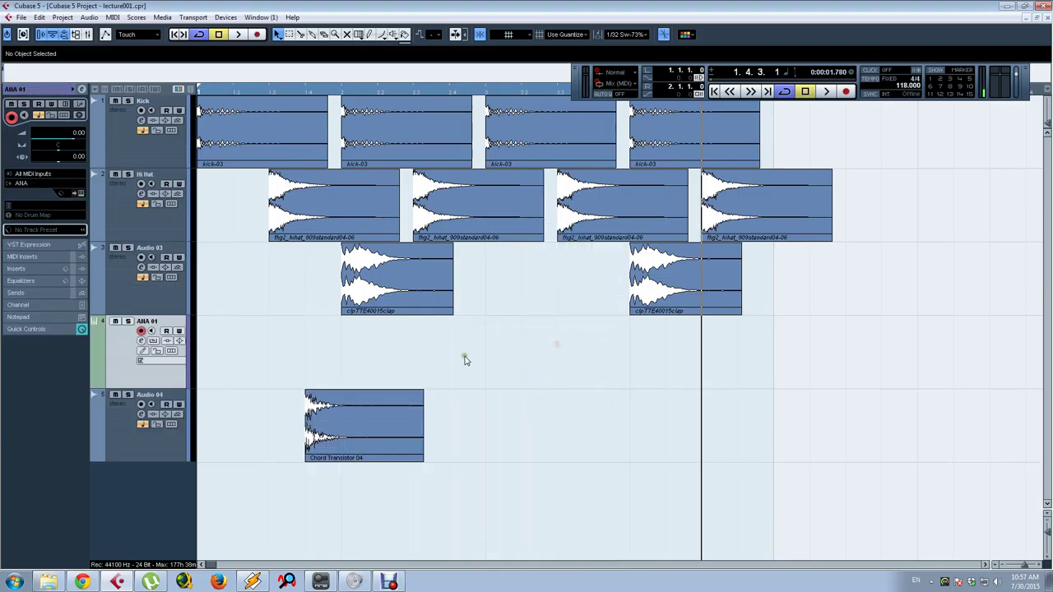
# Open the ANA synth, step through its sound categories to Bass Techno, and close the synth window
pyautogui.click(80, 192)
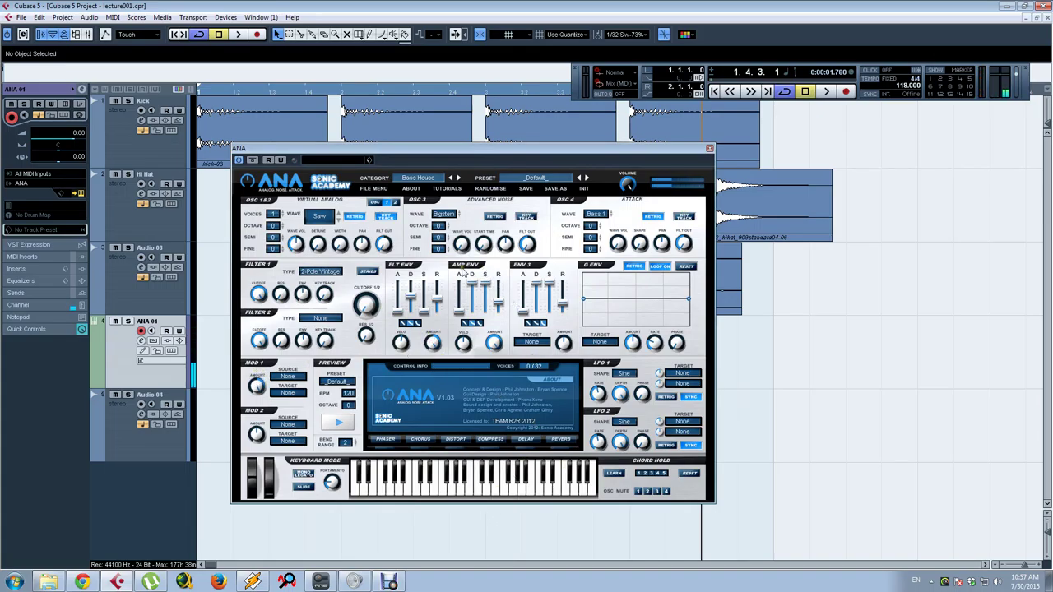
pyautogui.click(460, 177)
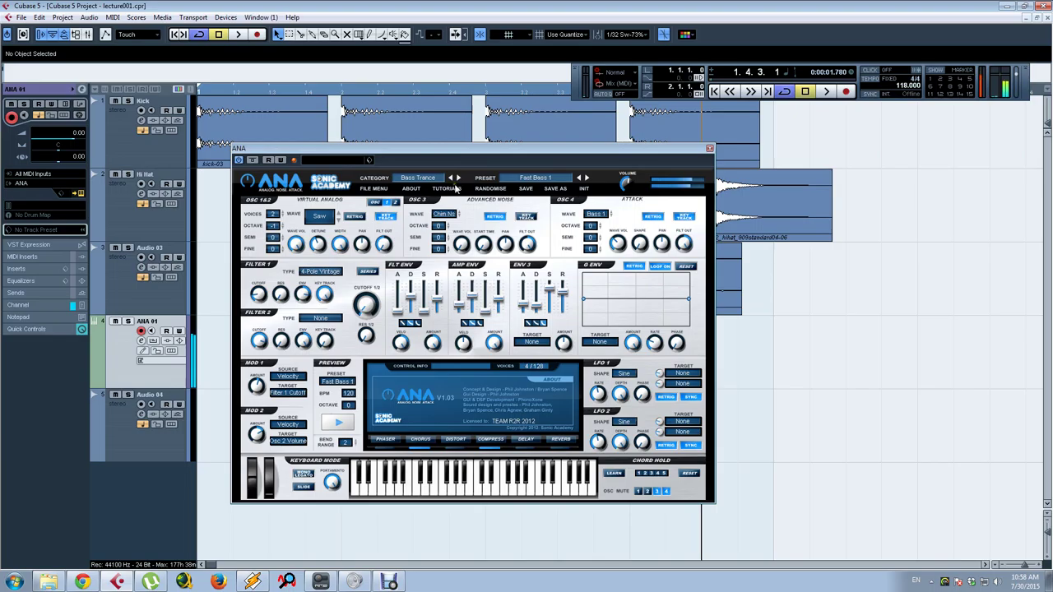
pyautogui.click(460, 178)
pyautogui.click(458, 177)
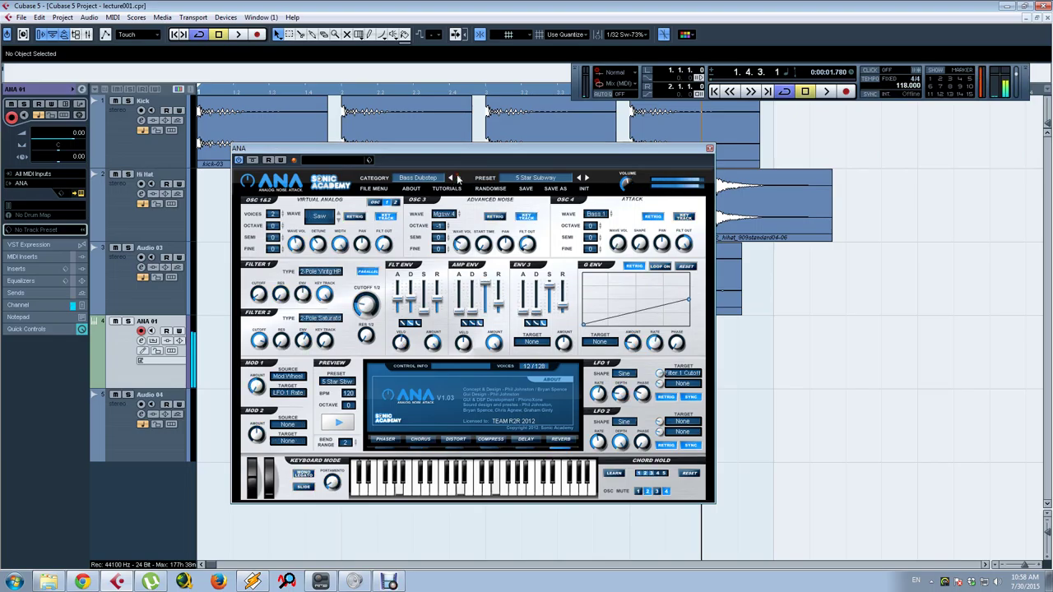
pyautogui.click(458, 178)
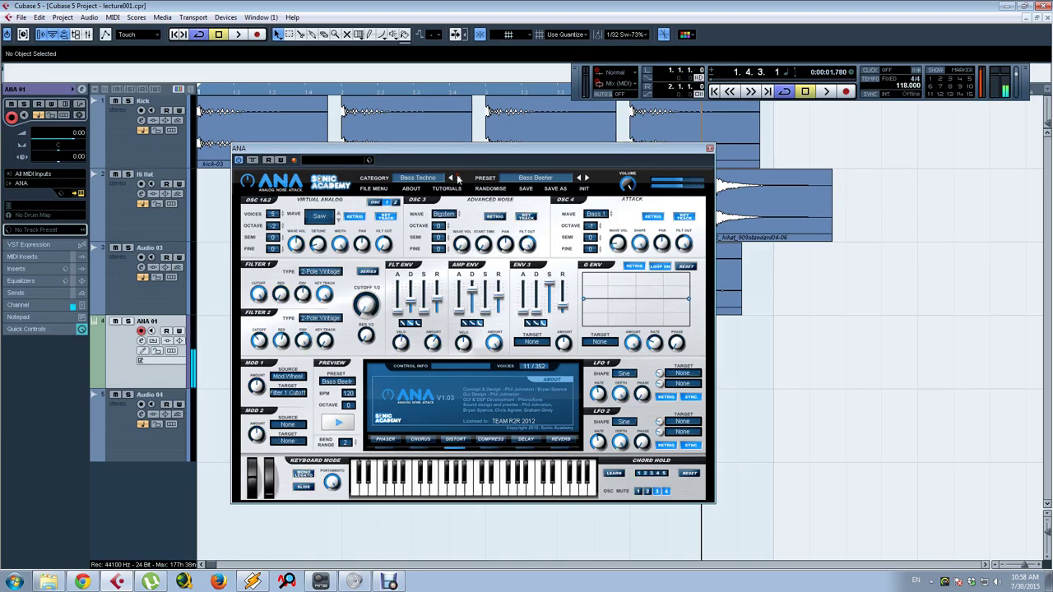
pyautogui.click(709, 151)
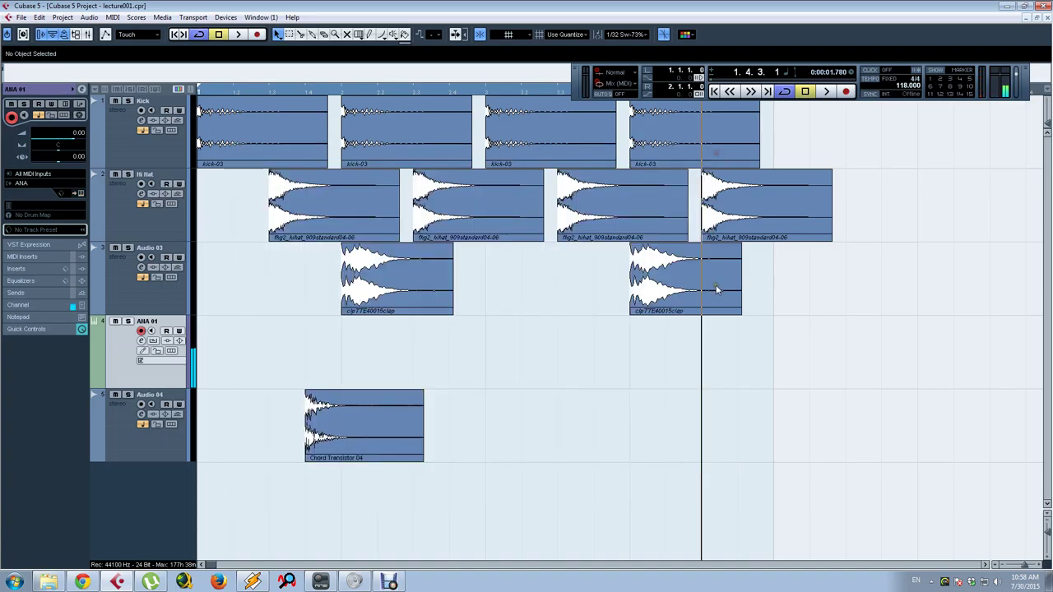
# Listen to the loop, show the insert slots of the ANA track, and stop playback
pyautogui.press('space')
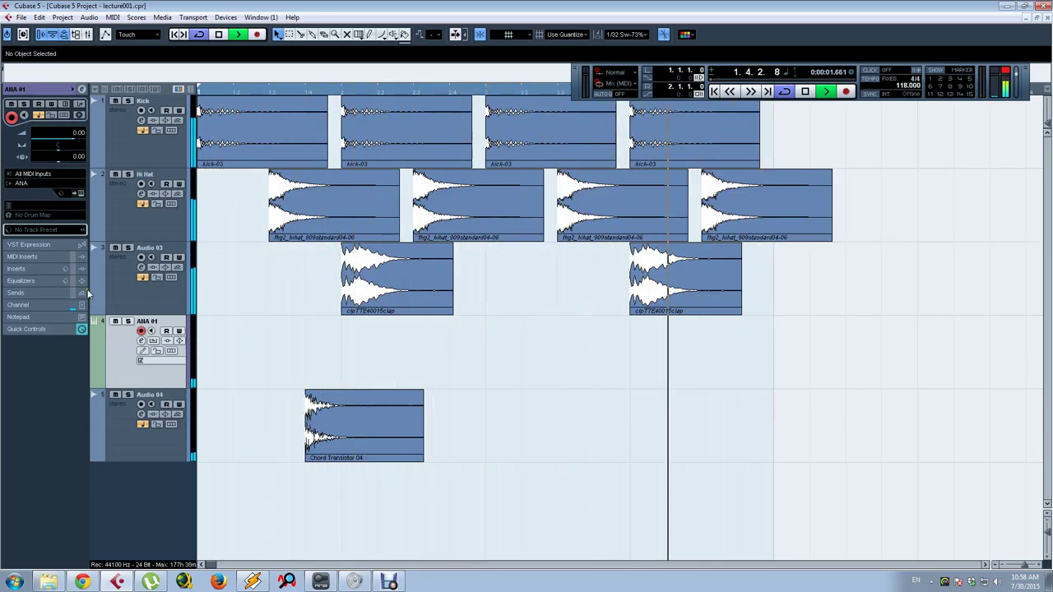
pyautogui.click(20, 269)
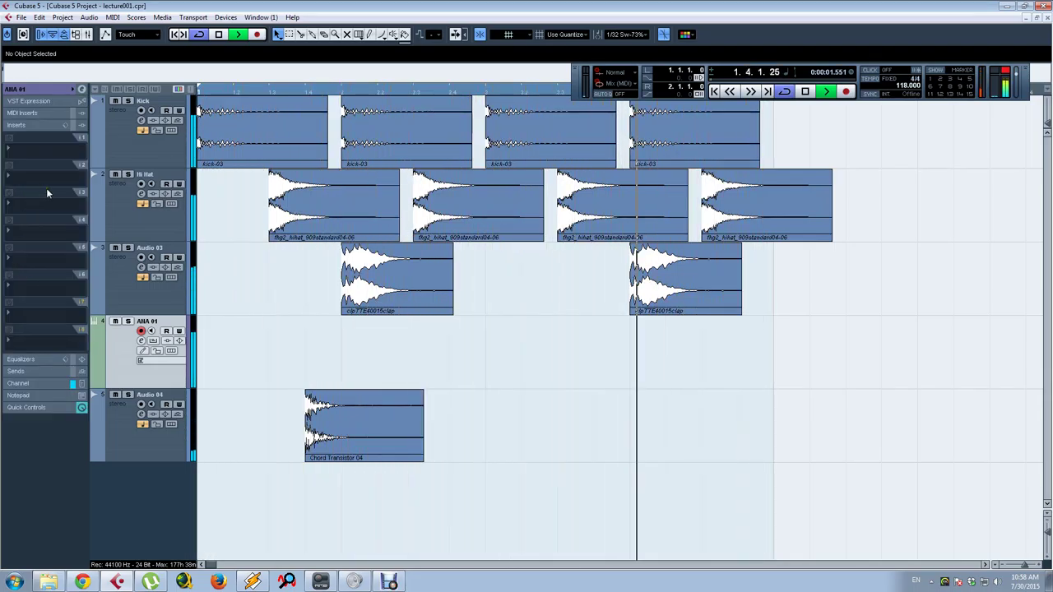
pyautogui.press('space')
# Draw a two-beat MIDI part on the ANA 01 track from the start of bar 1
pyautogui.rightClick(357, 379)
pyautogui.click(364, 376)
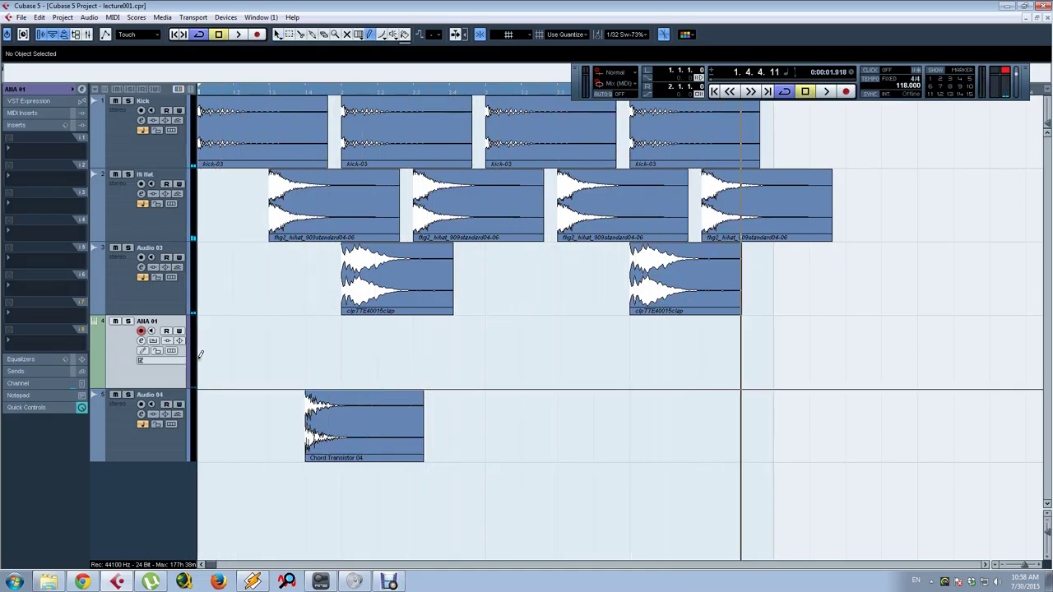
pyautogui.moveTo(198, 354)
pyautogui.mouseDown()
pyautogui.moveTo(496, 387)
pyautogui.moveTo(473, 389)
pyautogui.moveTo(487, 385)
pyautogui.mouseUp()
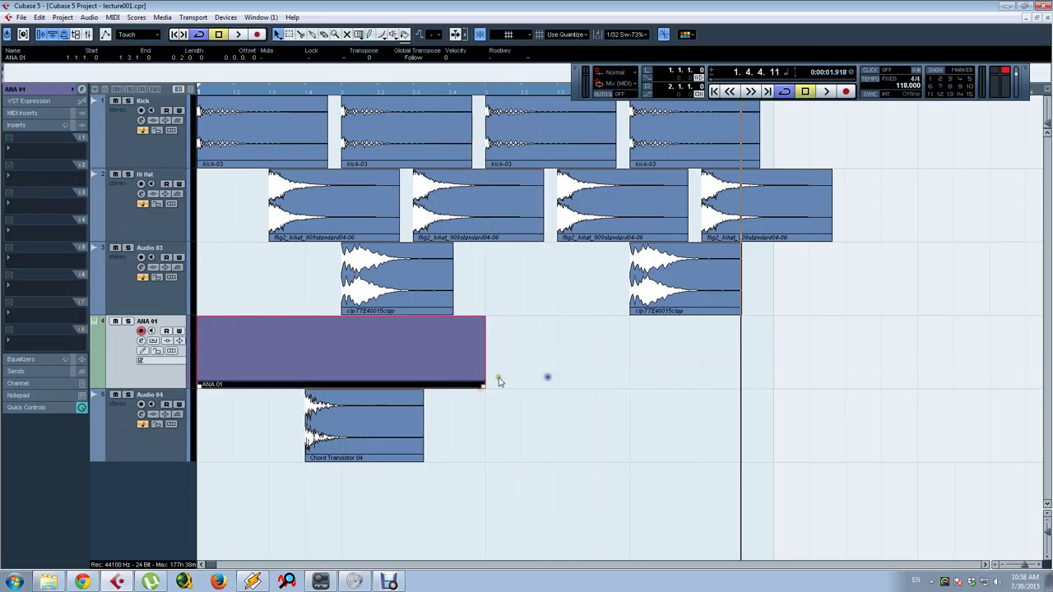
# Draw two A2 notes in the ANA 01 part, starting on beats 1 and 2, and close the key editor
pyautogui.doubleClick(339, 370)
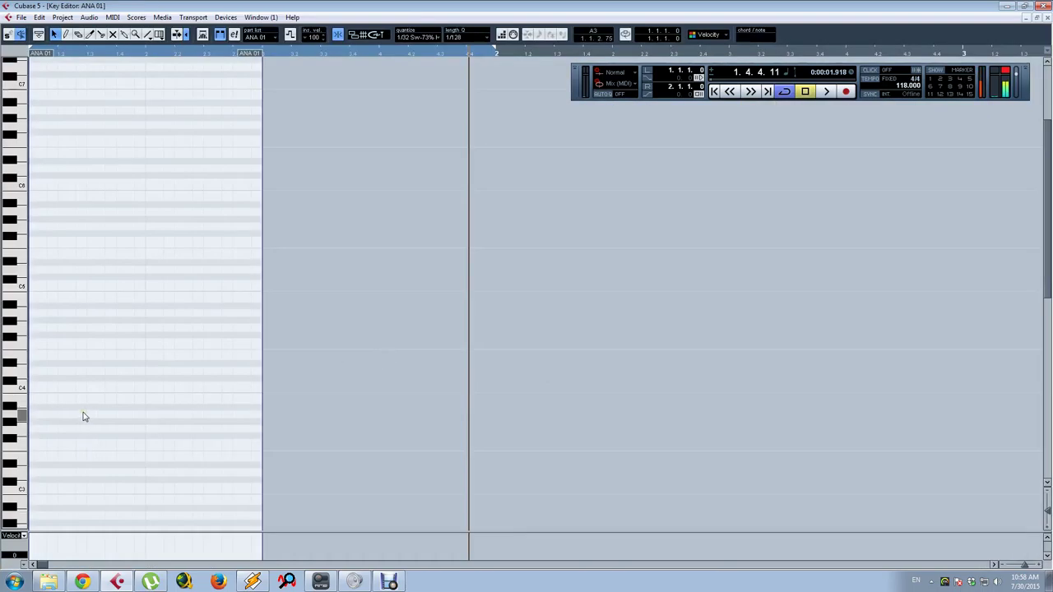
pyautogui.click(116, 427)
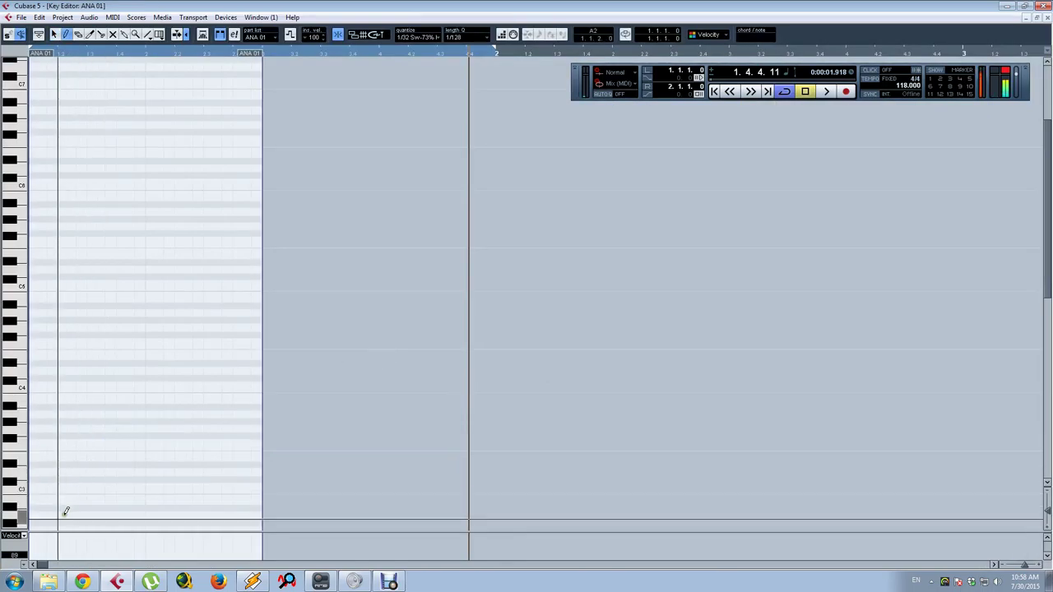
pyautogui.moveTo(41, 517); pyautogui.dragTo(237, 516)
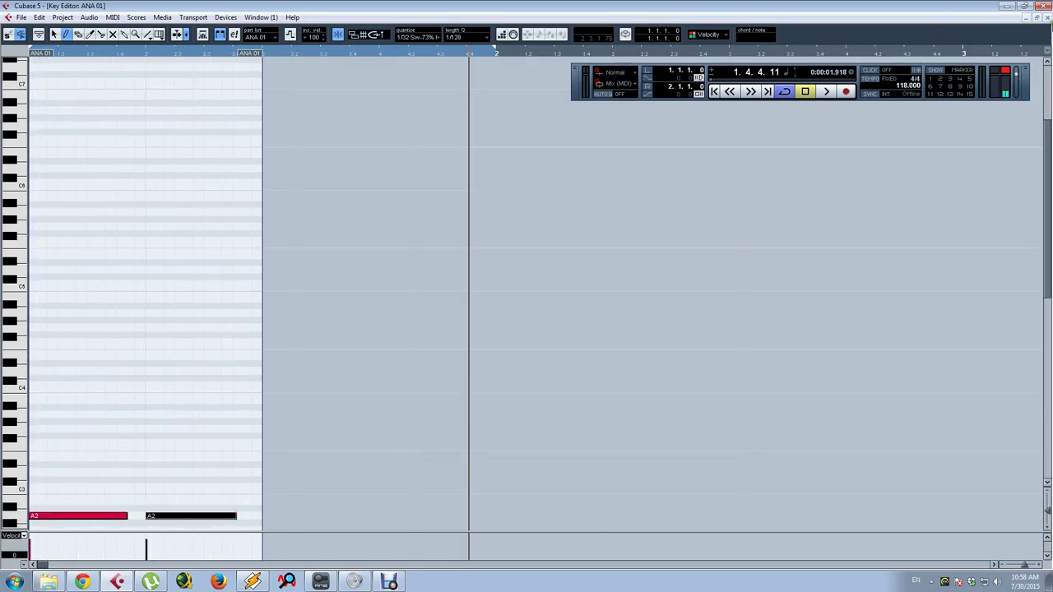
pyautogui.click(1039, 17)
# Play the loop from the start to hear the ANA notes, and stop playback
pyautogui.click(178, 35)
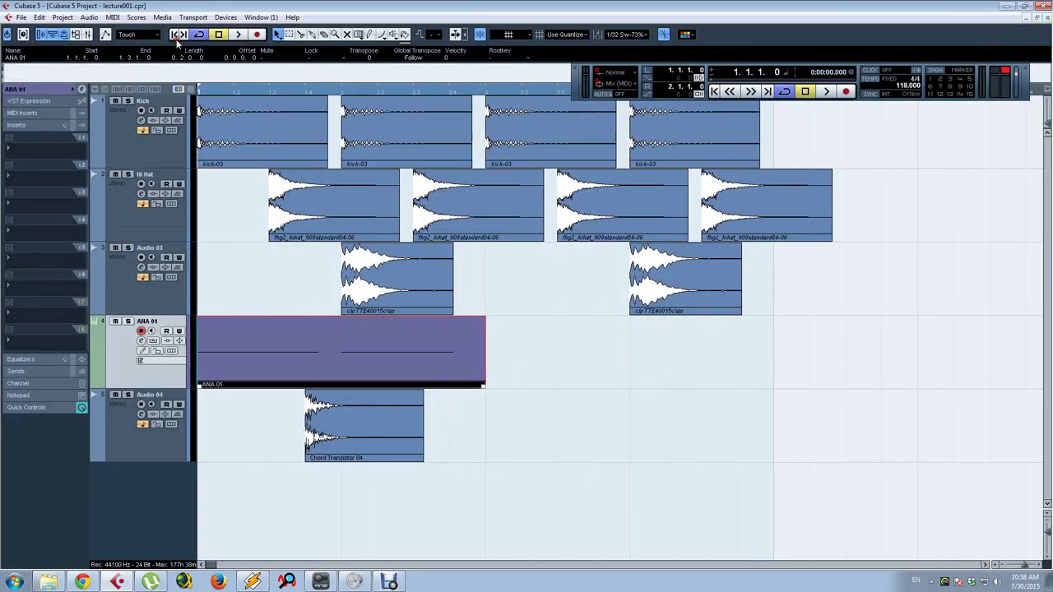
pyautogui.press('space')
pyautogui.click(382, 359)
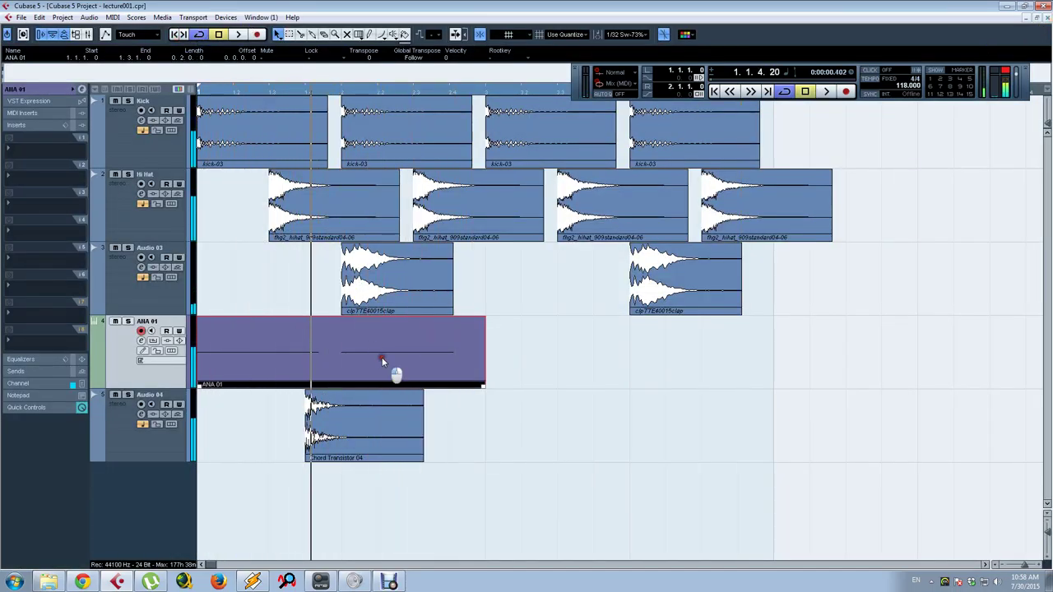
# Shorten both A2 notes in the ANA 01 part, move the second ahead of beat 2, and return the project playhead to the start
pyautogui.doubleClick(429, 352)
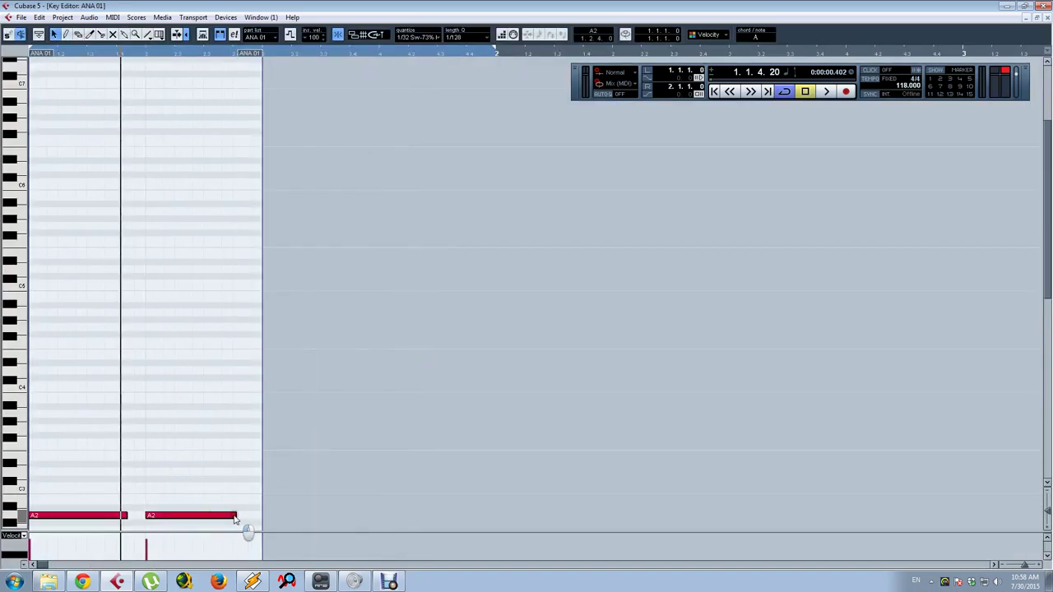
pyautogui.moveTo(234, 518); pyautogui.dragTo(72, 516)
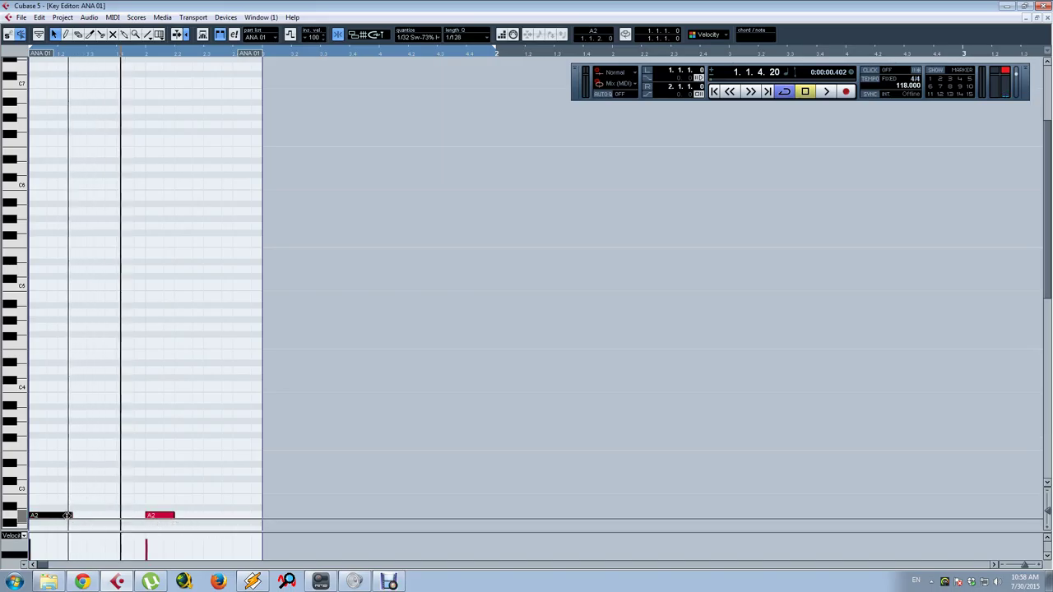
pyautogui.moveTo(160, 516); pyautogui.dragTo(110, 522)
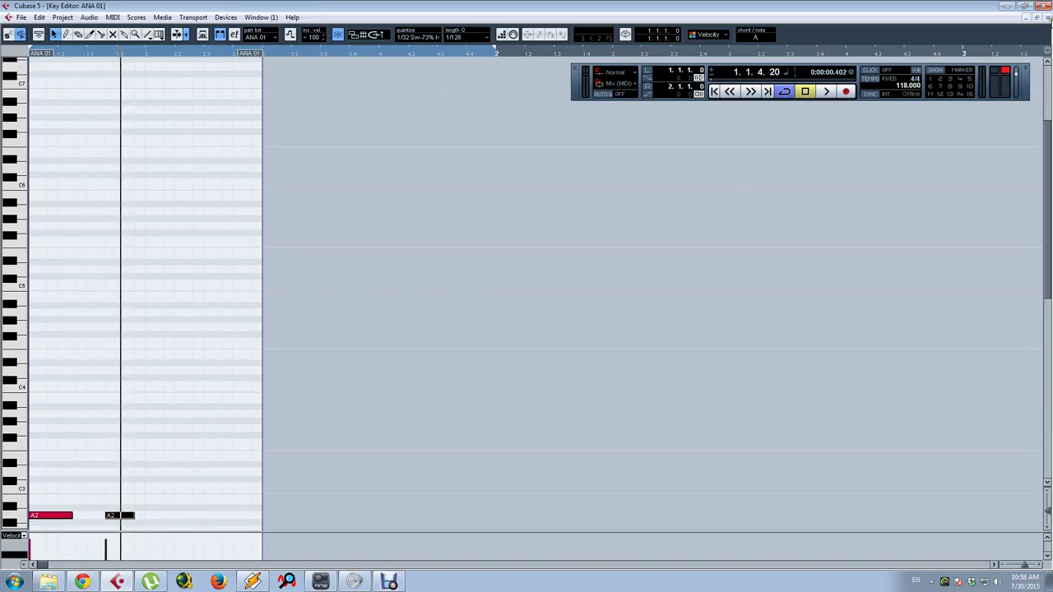
pyautogui.click(1048, 18)
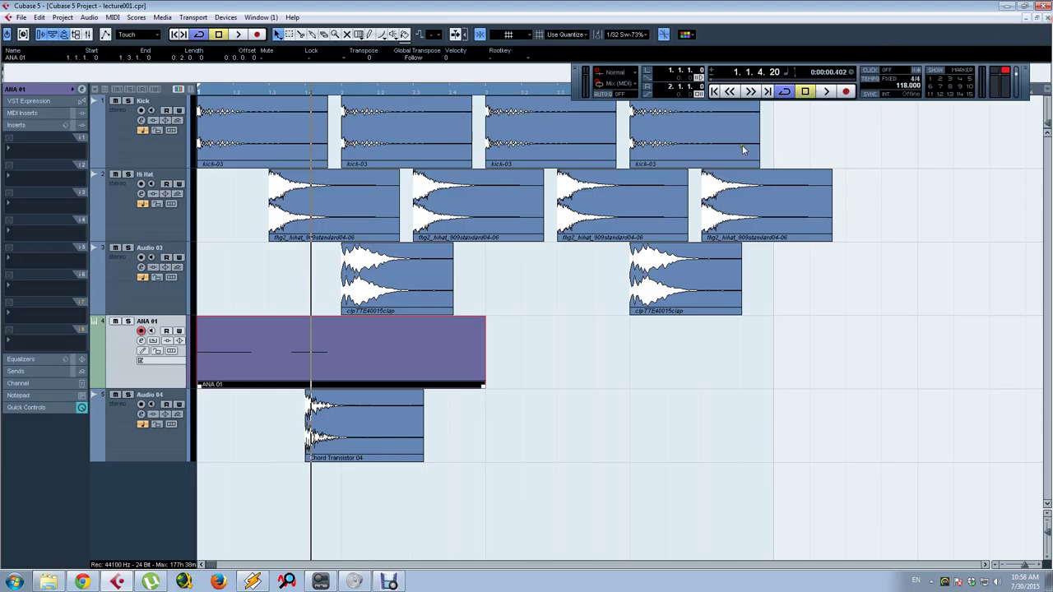
pyautogui.click(716, 91)
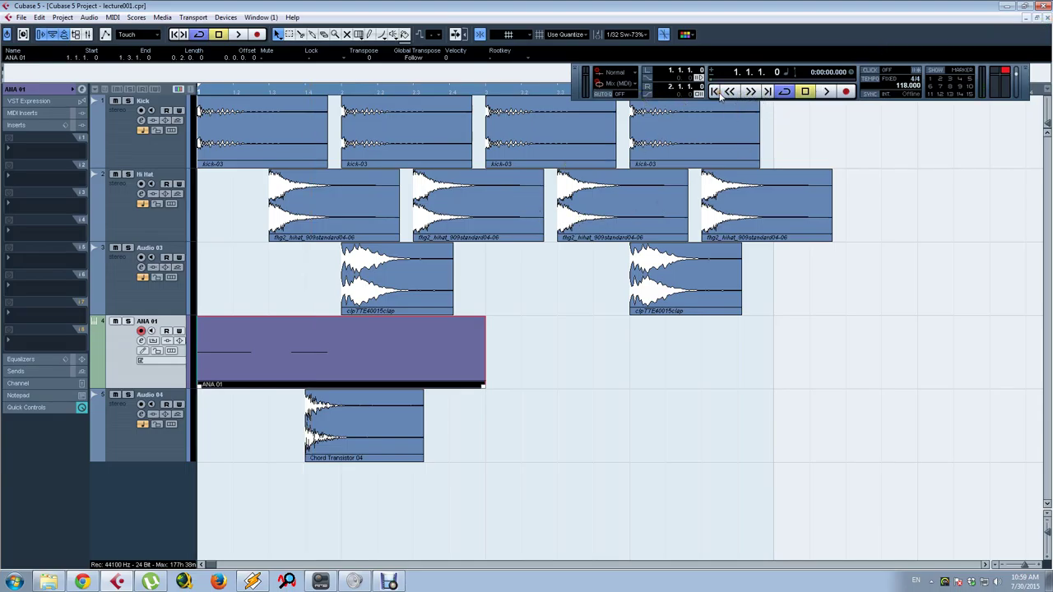
# Play the loop, shift the ANA 01 part a sixteenth note later, and replay the loop from the start to compare
pyautogui.press('space')
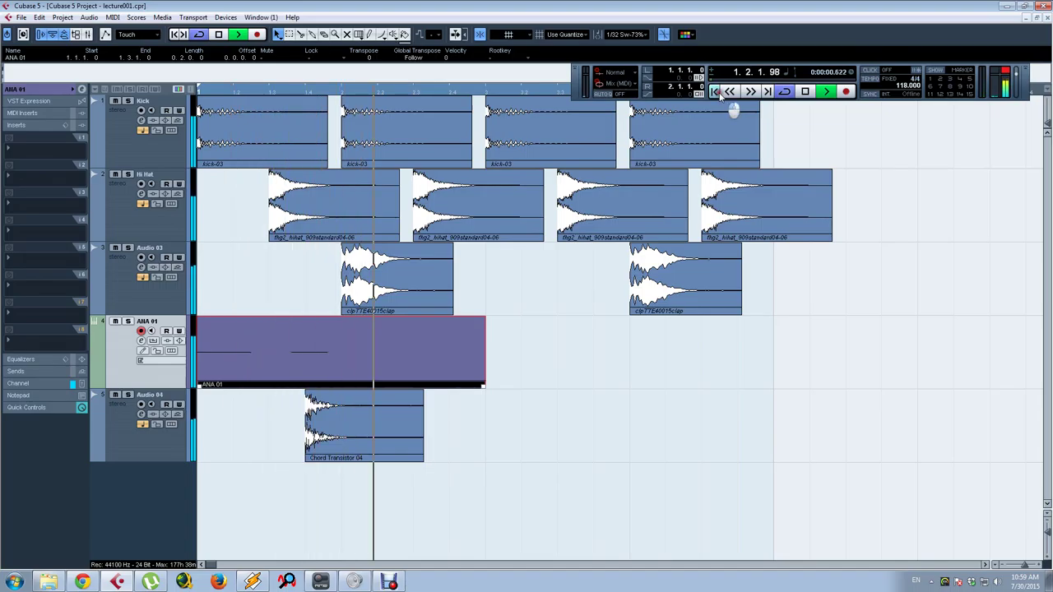
pyautogui.press('space')
pyautogui.moveTo(357, 346); pyautogui.dragTo(383, 351)
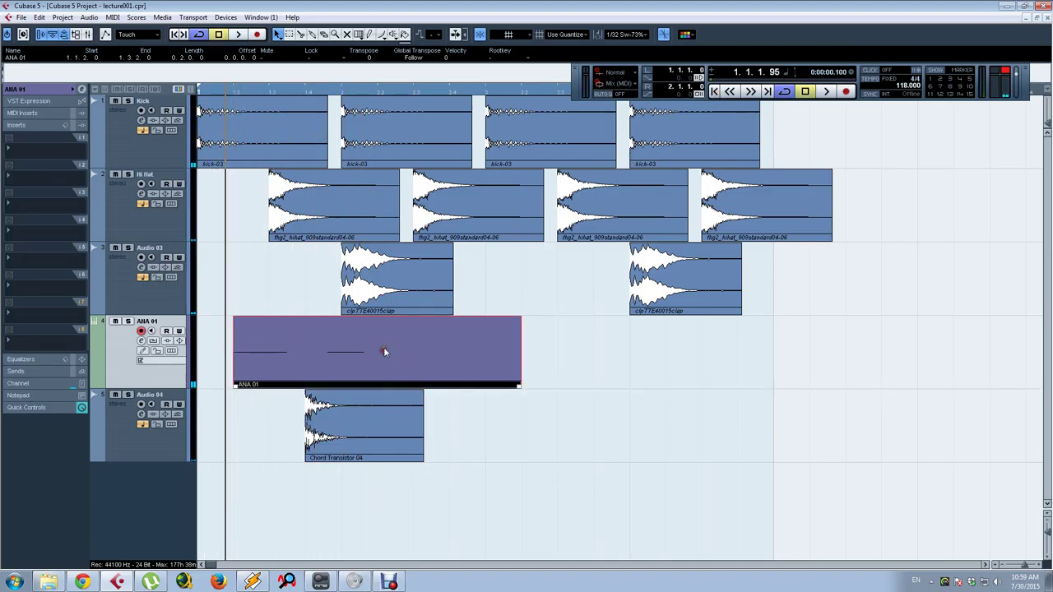
pyautogui.click(713, 92)
pyautogui.press('space')
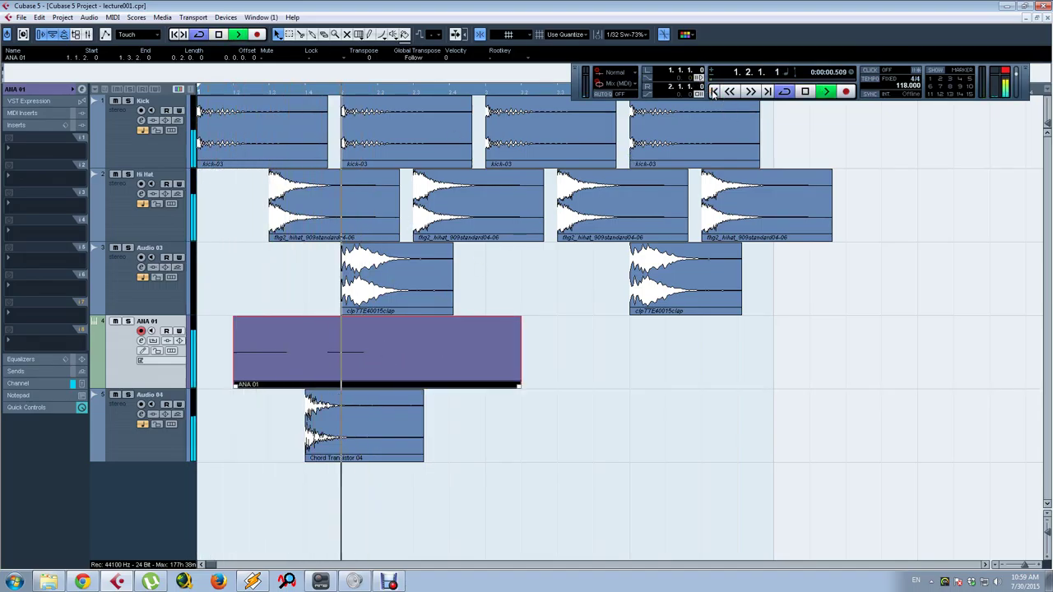
pyautogui.click(713, 93)
# Delete the ANA 01 part and record a new bass line live over the looping bar on the same track
pyautogui.press('Delete')
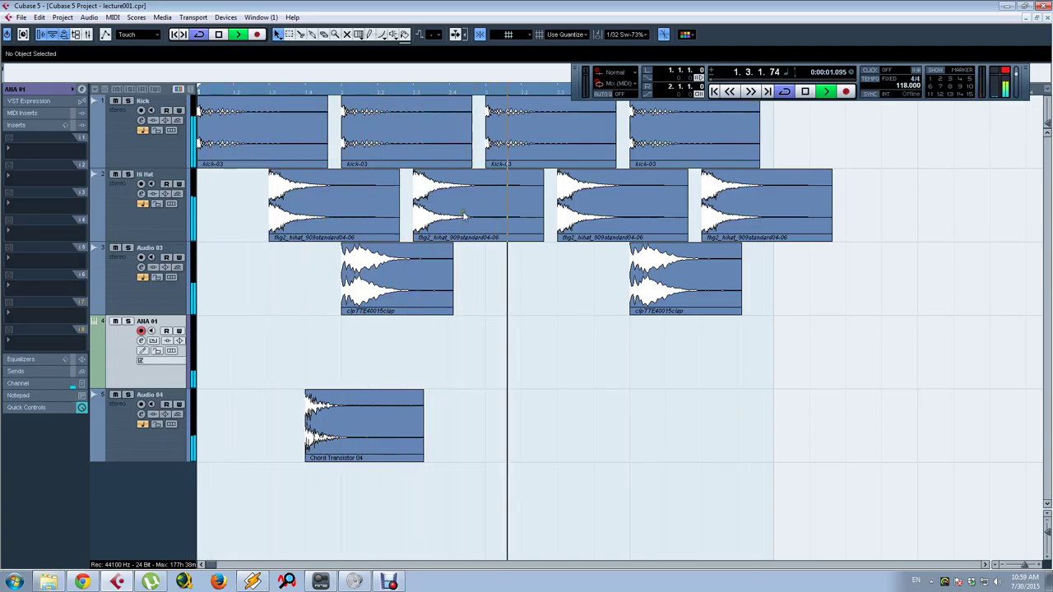
pyautogui.click(846, 91)
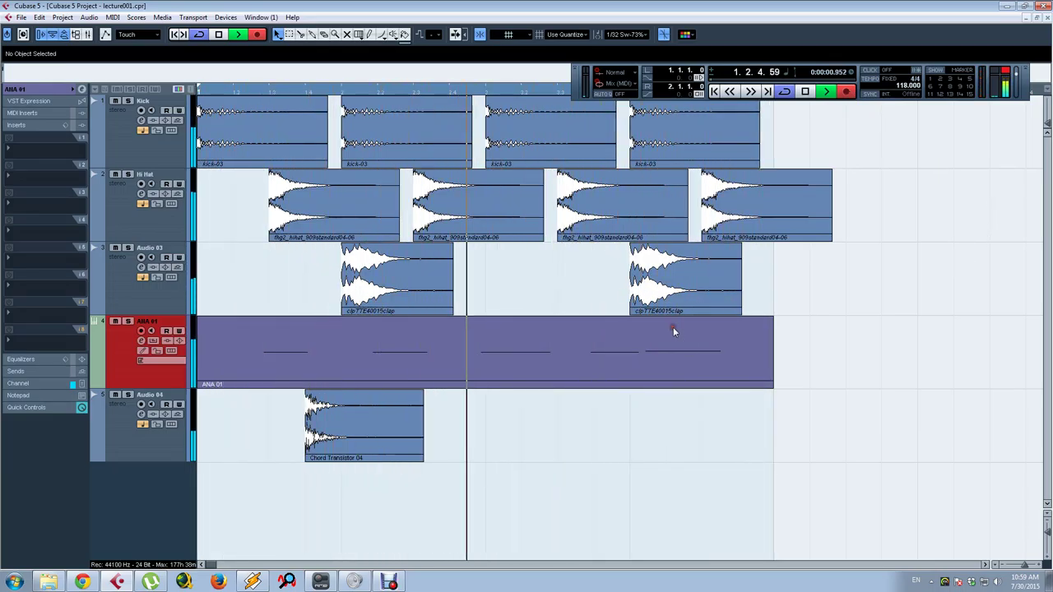
pyautogui.click(846, 92)
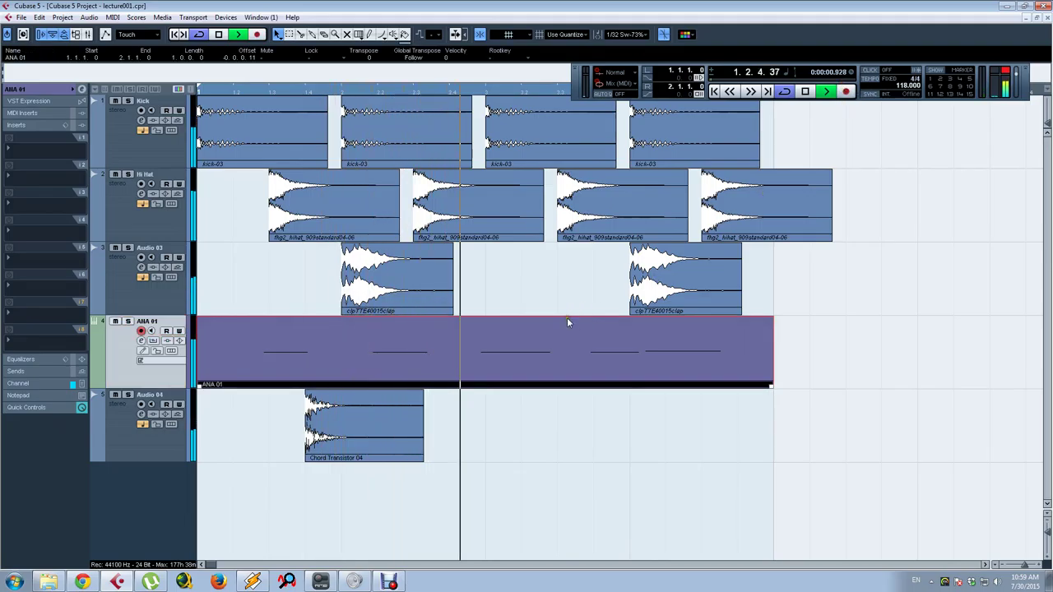
# In the recorded ANA 01 part, shorten the fourth A2 and nudge it earlier, and move the C3 to beat 4 and shorten it
pyautogui.click(561, 357)
pyautogui.doubleClick(607, 363)
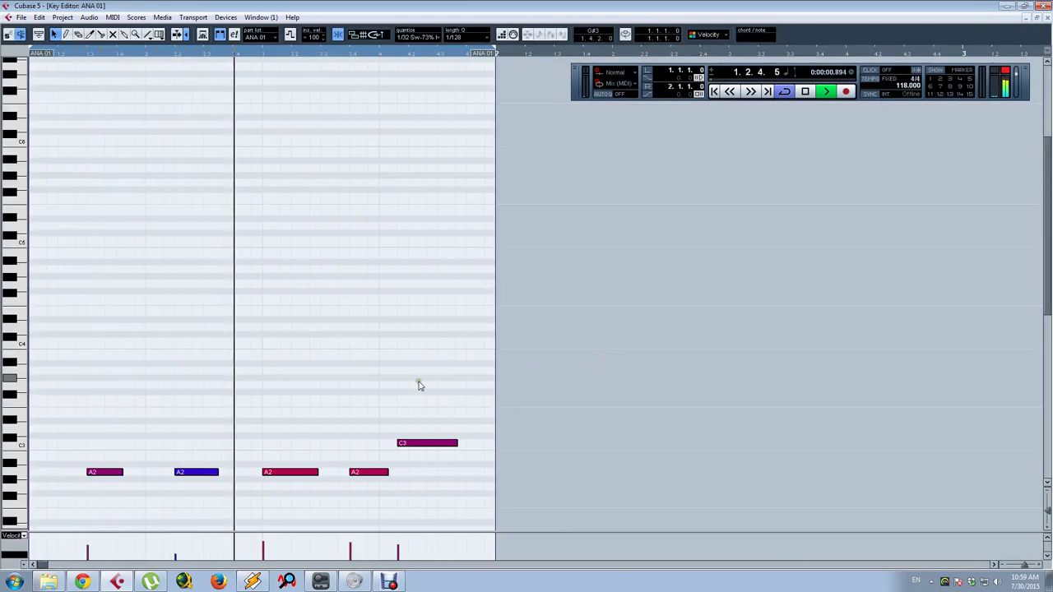
pyautogui.moveTo(405, 444); pyautogui.dragTo(371, 472)
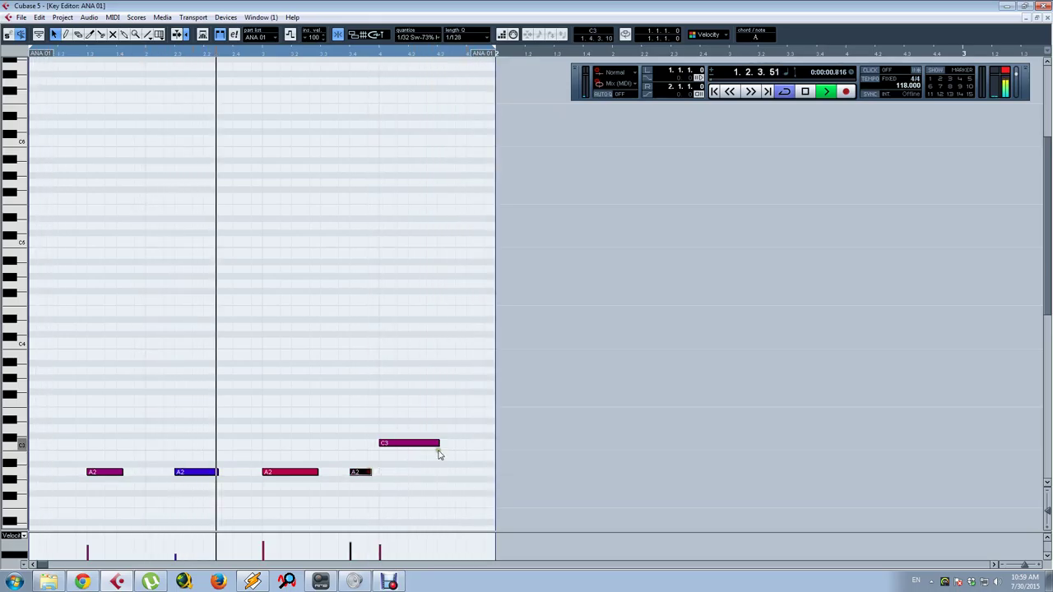
pyautogui.moveTo(437, 444); pyautogui.dragTo(404, 447)
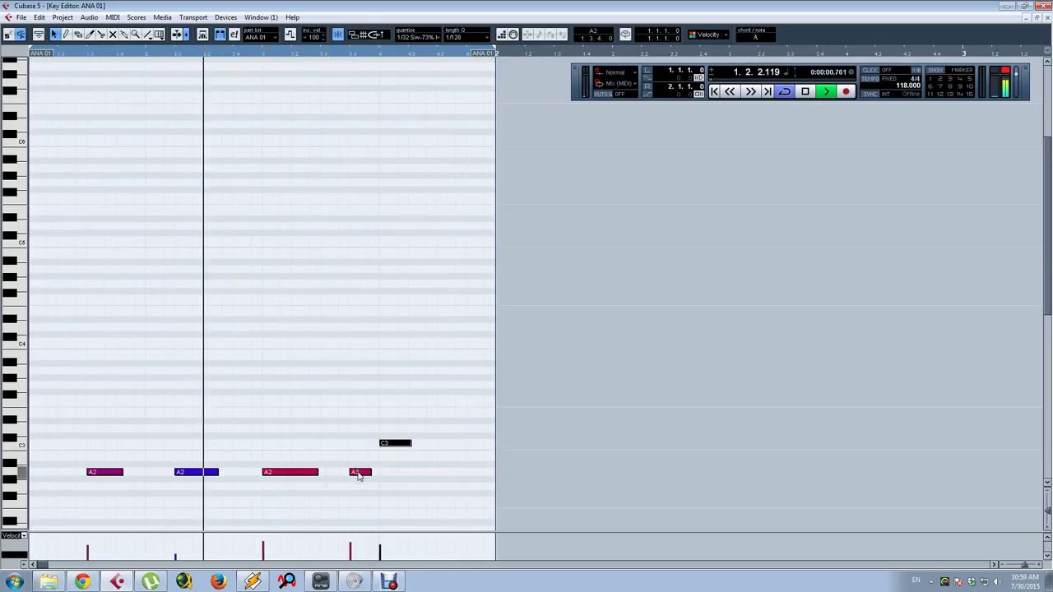
pyautogui.moveTo(362, 475); pyautogui.dragTo(351, 475)
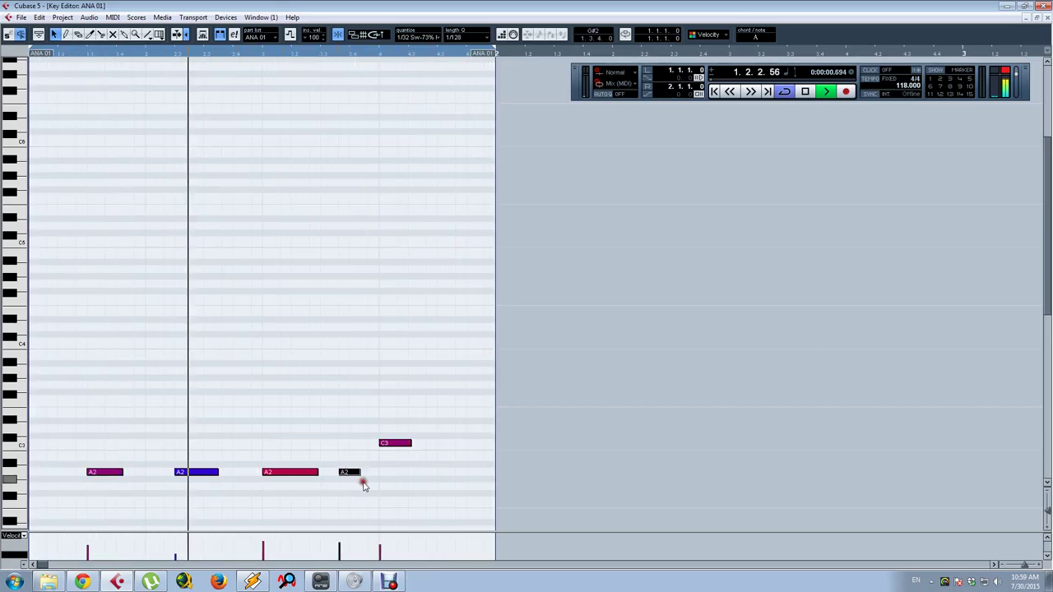
# Replace the fourth A2 with a short C3, add a longer C3 halfway through beat 4, and close the key editor
pyautogui.press('Delete')
pyautogui.moveTo(404, 447); pyautogui.dragTo(492, 445)
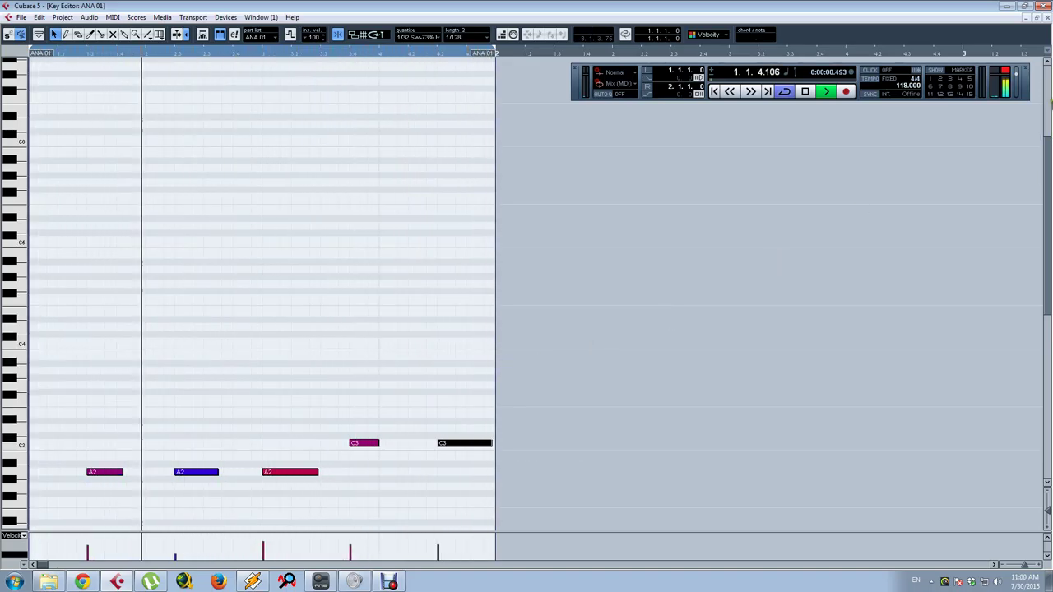
pyautogui.click(1042, 7)
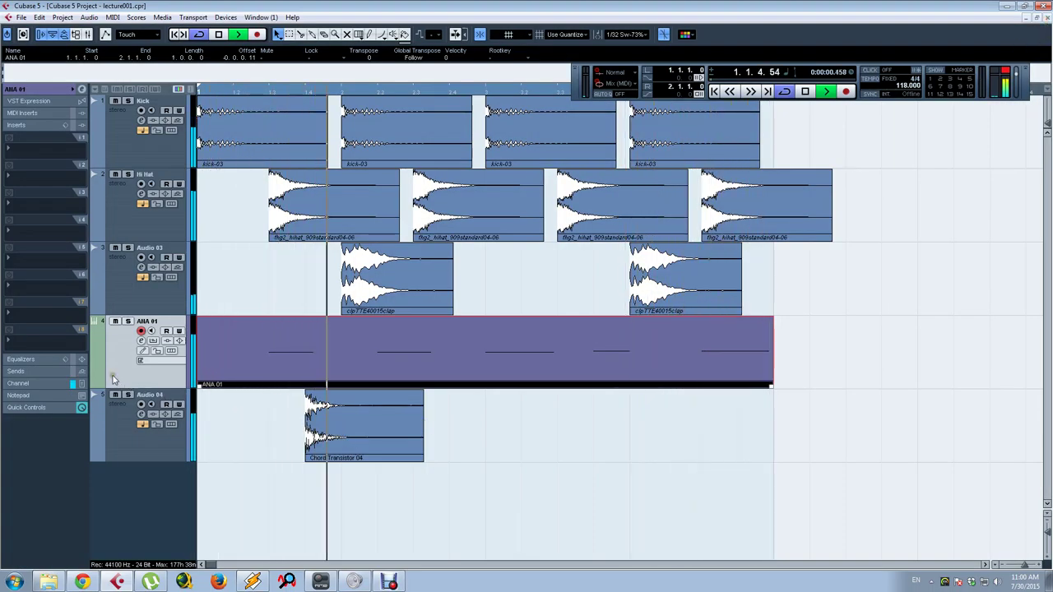
# Insert RBass Stereo in the first insert slot of the ANA 01 track and lower its gain to -3.5 dB
pyautogui.click(35, 156)
pyautogui.moveTo(71, 270)
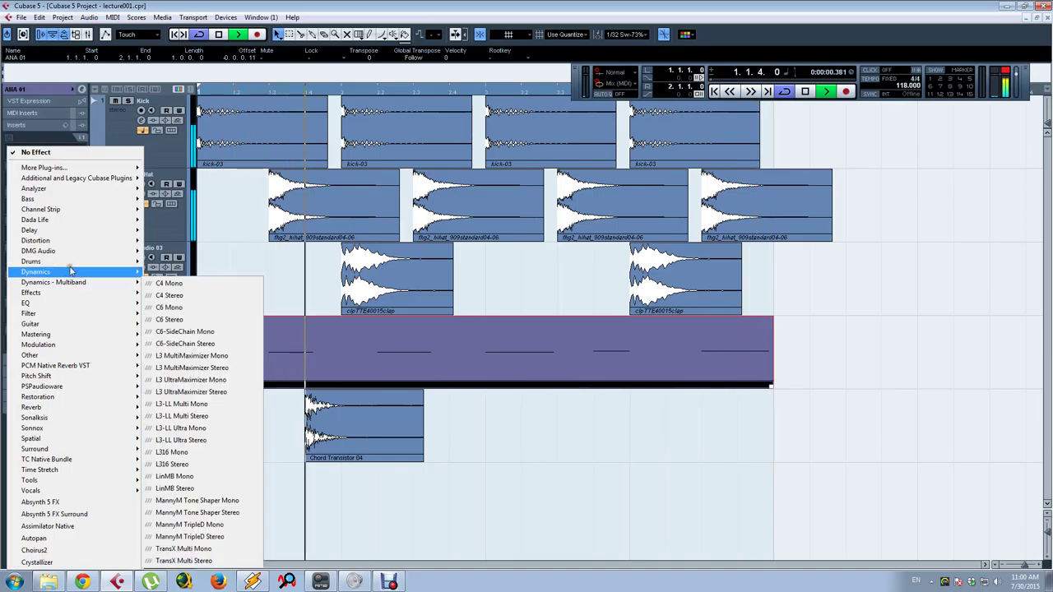
pyautogui.moveTo(56, 252)
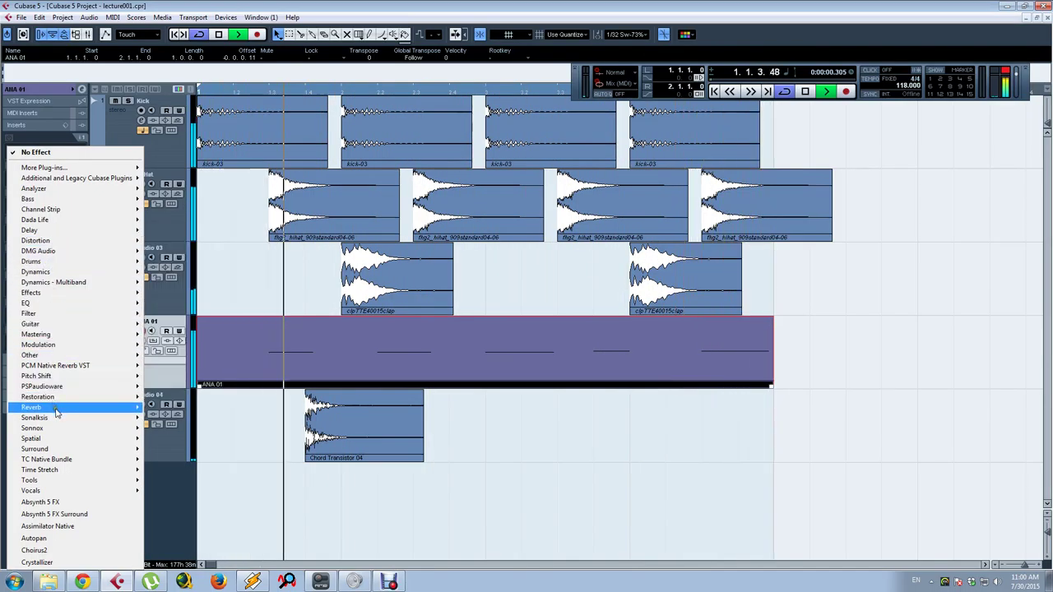
pyautogui.moveTo(56, 409)
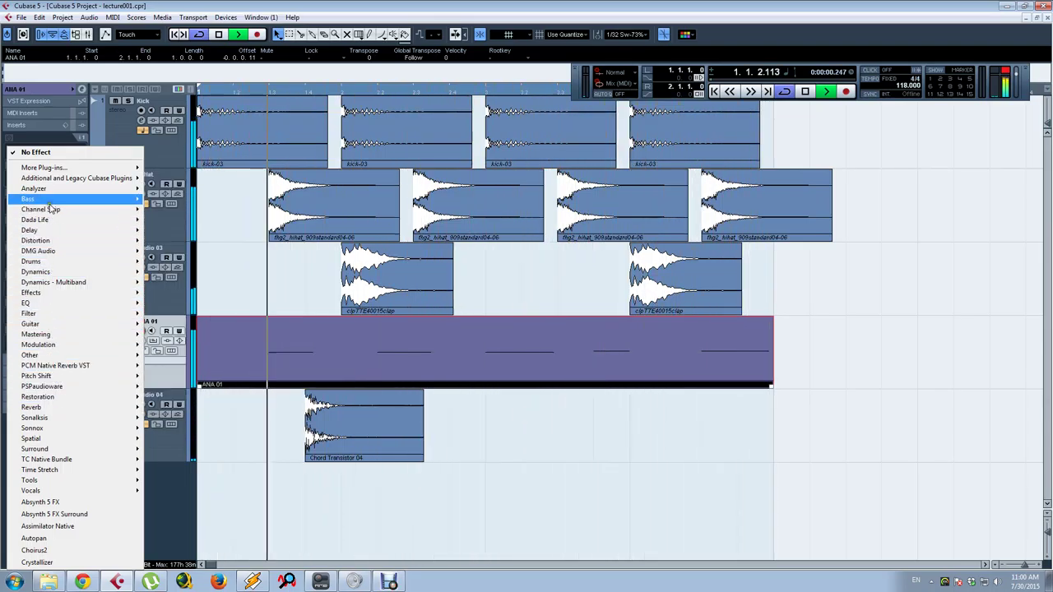
pyautogui.moveTo(49, 203)
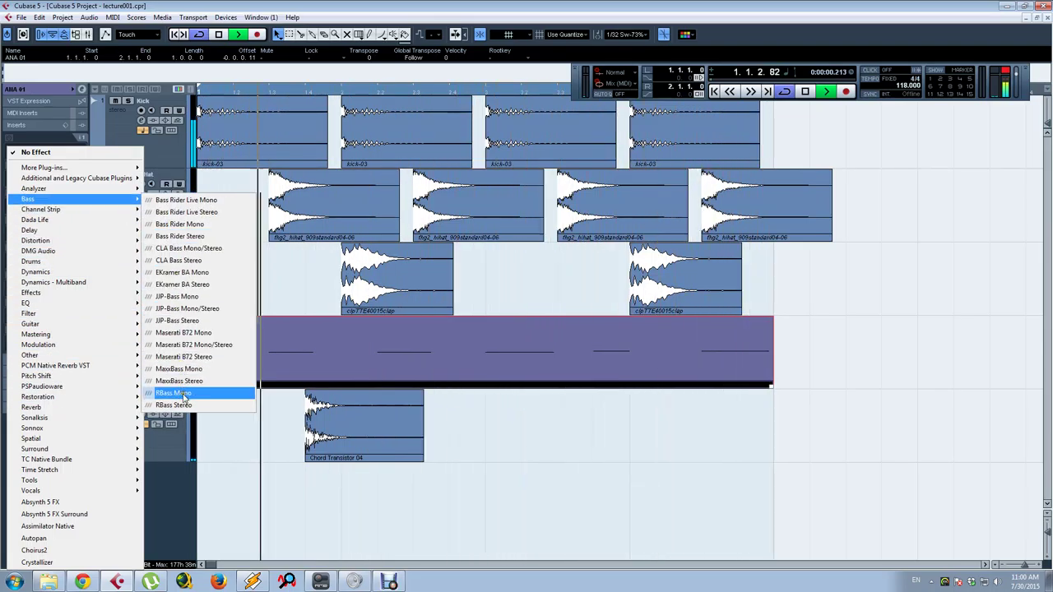
pyautogui.click(183, 406)
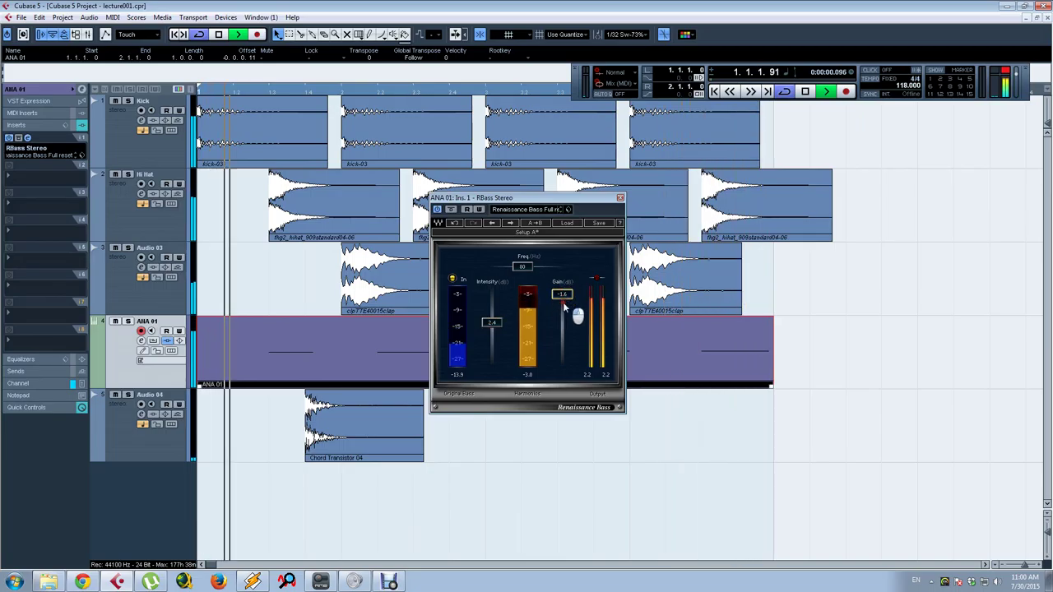
pyautogui.moveTo(562, 292); pyautogui.dragTo(563, 301)
# Insert Kickstart in the second insert slot of the ANA 01 track with a 46% mix, and close both effect windows
pyautogui.click(44, 183)
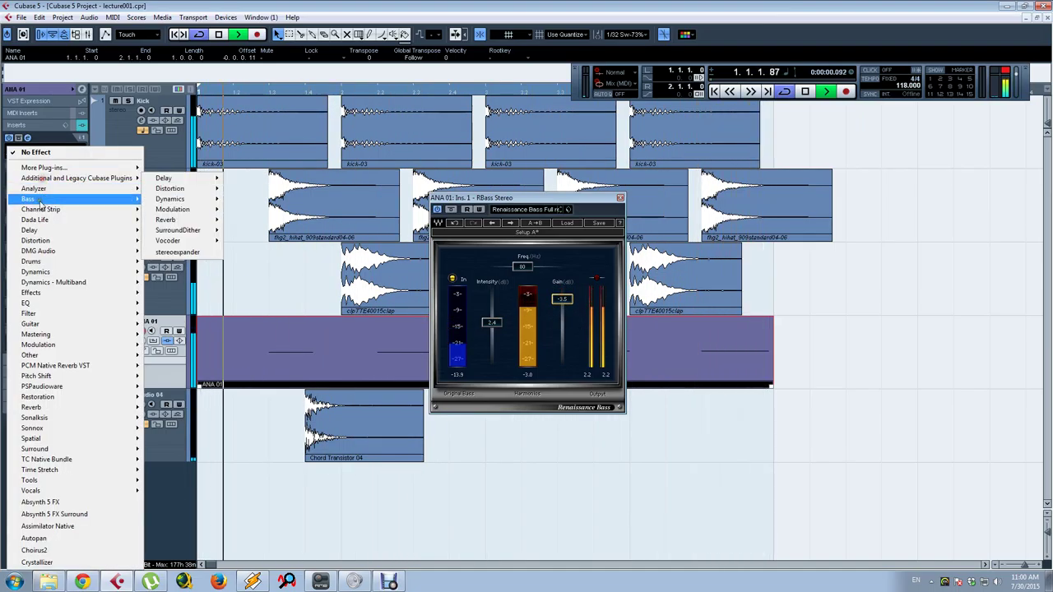
pyautogui.moveTo(113, 170)
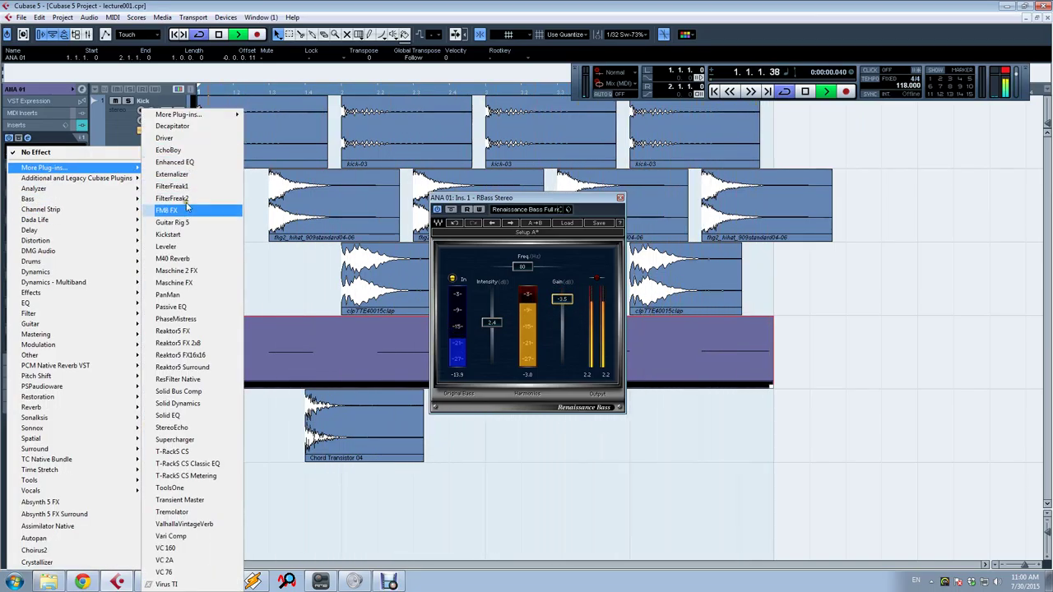
pyautogui.click(184, 230)
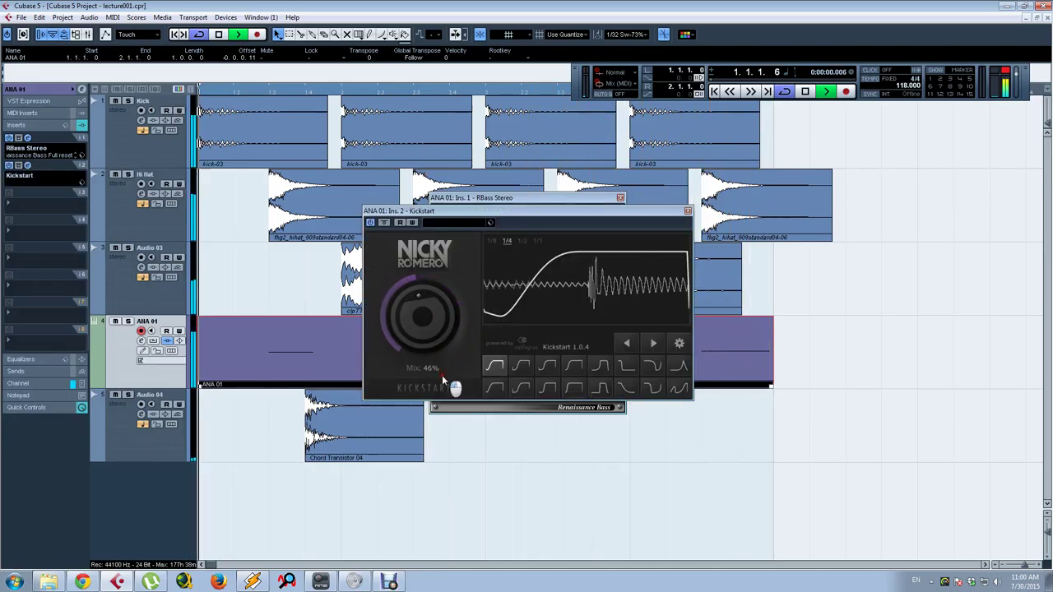
pyautogui.click(687, 210)
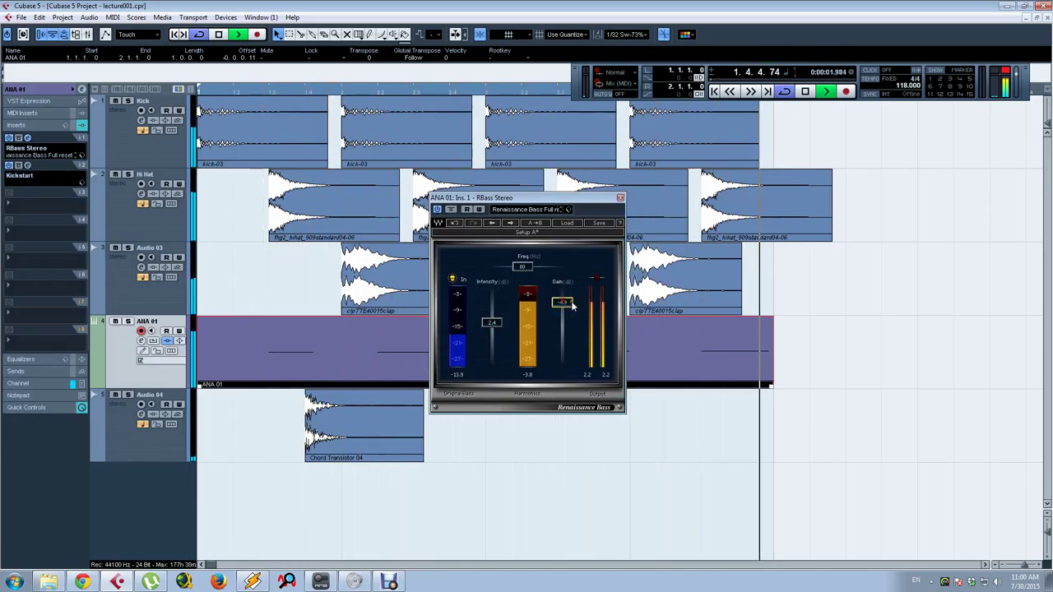
pyautogui.click(621, 198)
# Select the Kick track
pyautogui.click(148, 148)
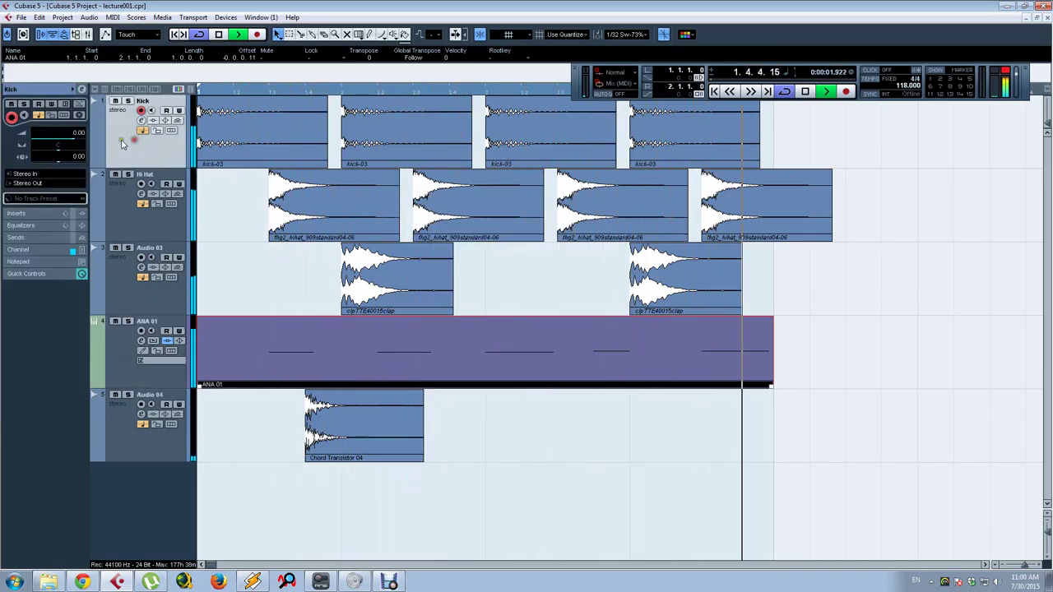